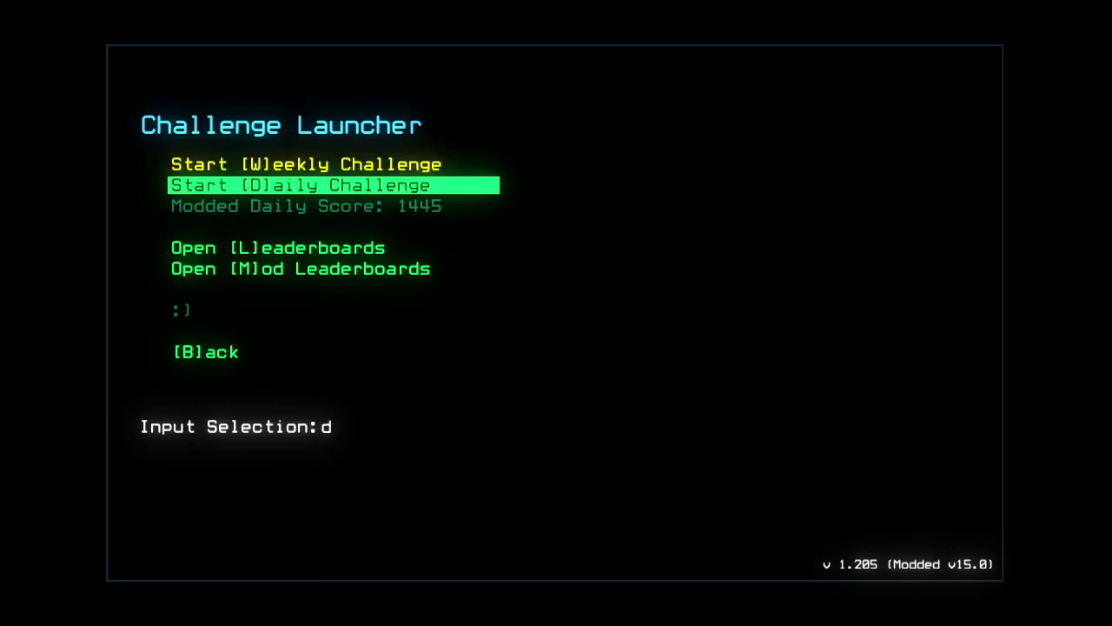
Step: Launch the modded Daily Challenge from the Challenge Launcher
key("Return")
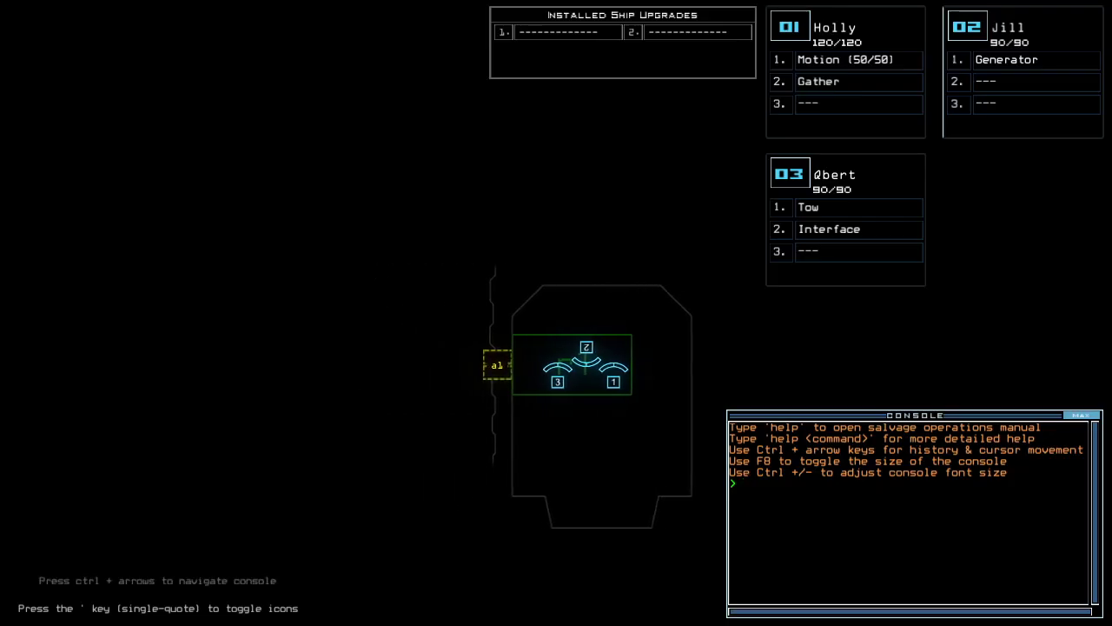
type("alias")
Step: Close all doors to r1 with 'vv', then run 'ready 3;set 2' to redistribute upgrades
key("Return")
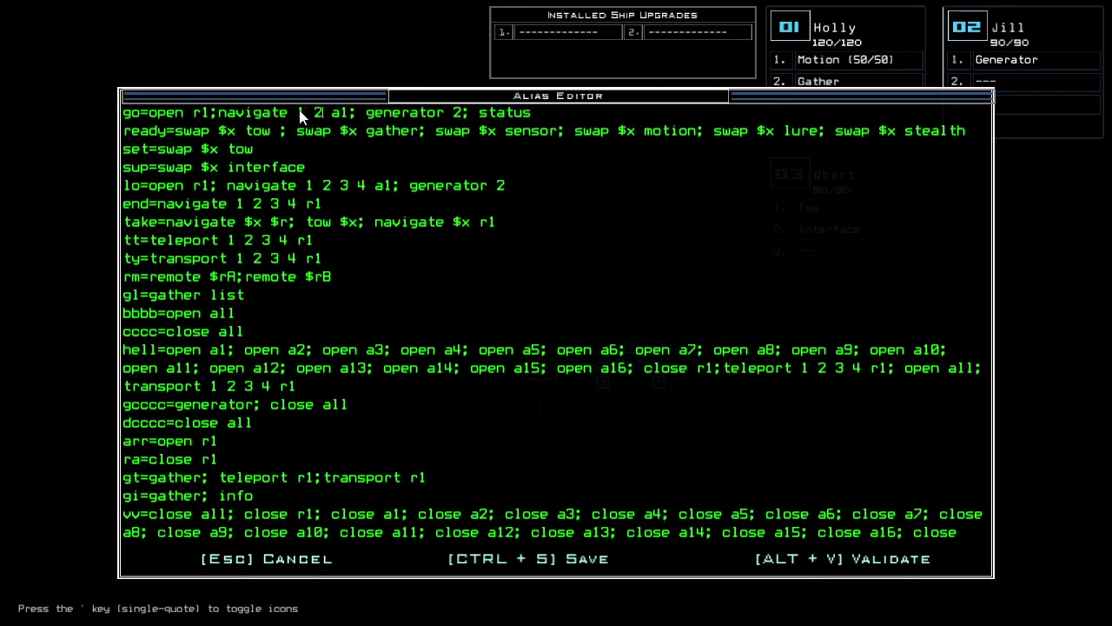
key("Escape")
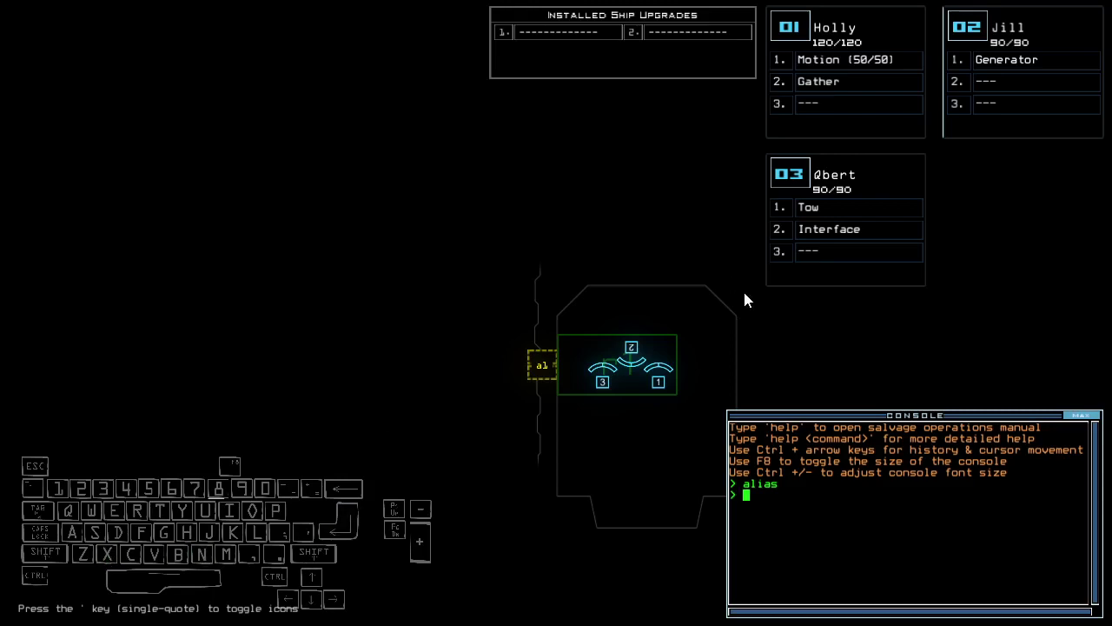
type("vv")
key("Return")
type("ready 3;set")
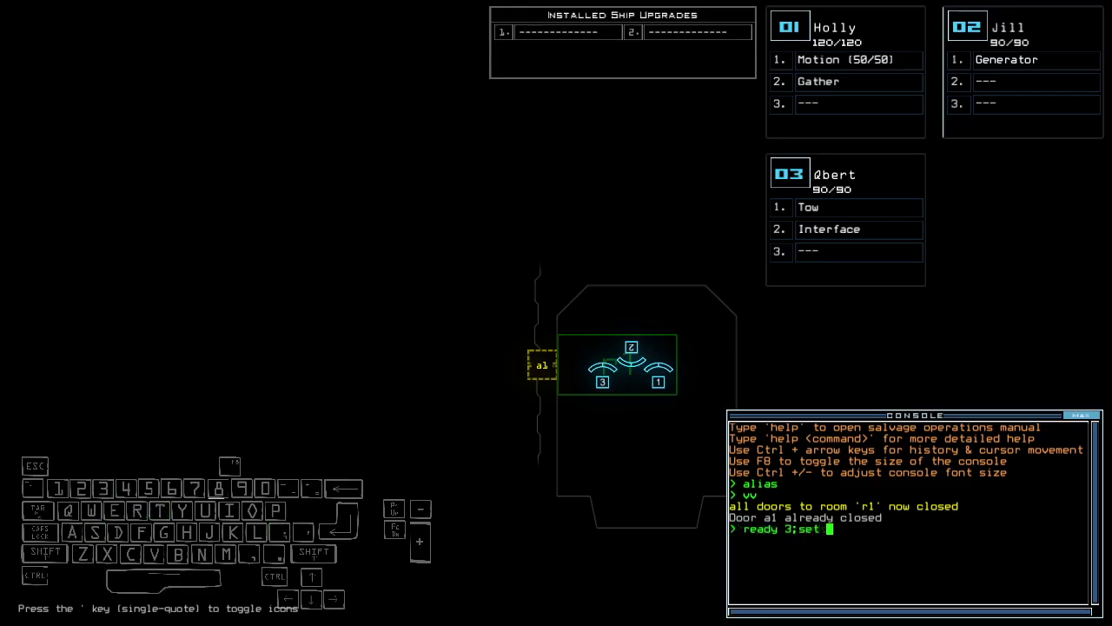
type("2")
key("Return")
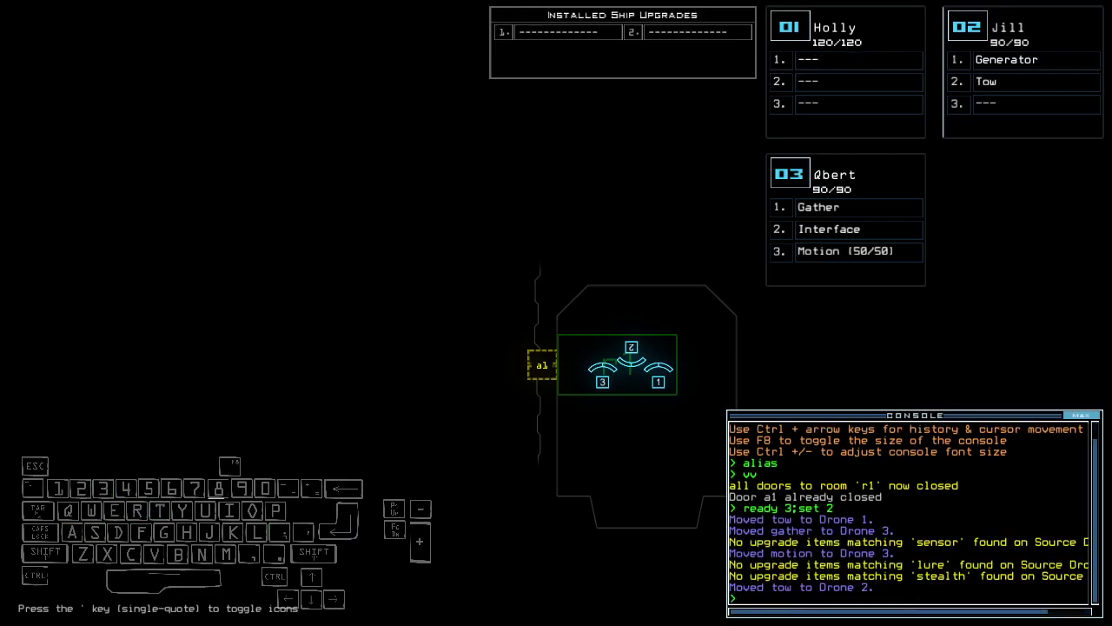
Step: Run 'swap' to move Gather, Interface and Motion from drone 3 onto Holly
key("Up")
key("Left")
type("swa")
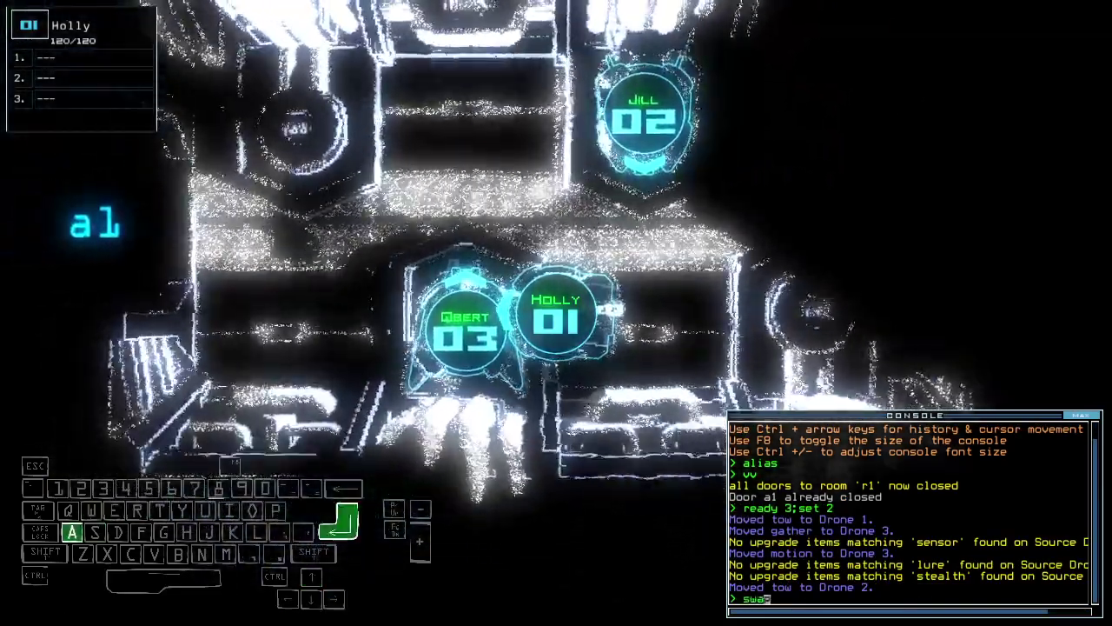
type("p")
key("Return")
key("Return")
key("Return")
key("Escape")
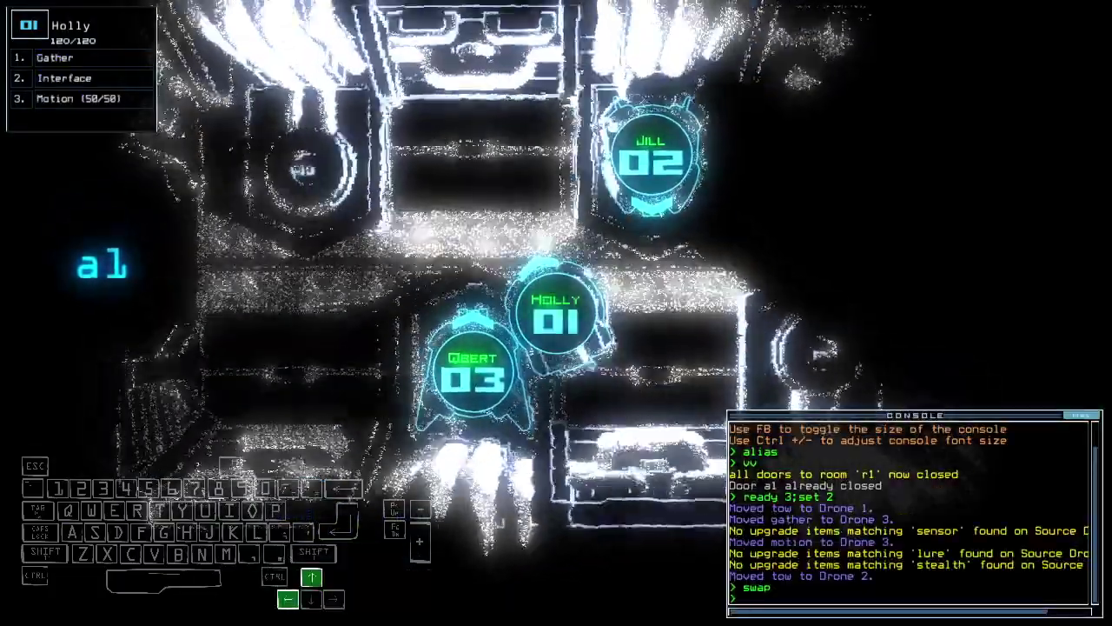
key("Page_Down")
key("Tab")
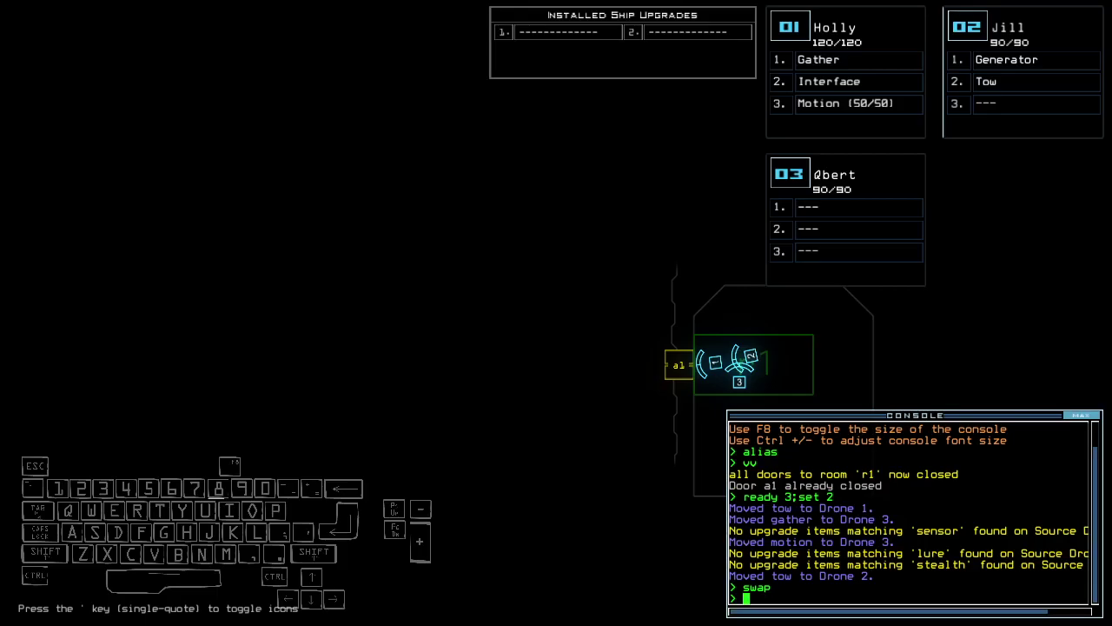
type("2")
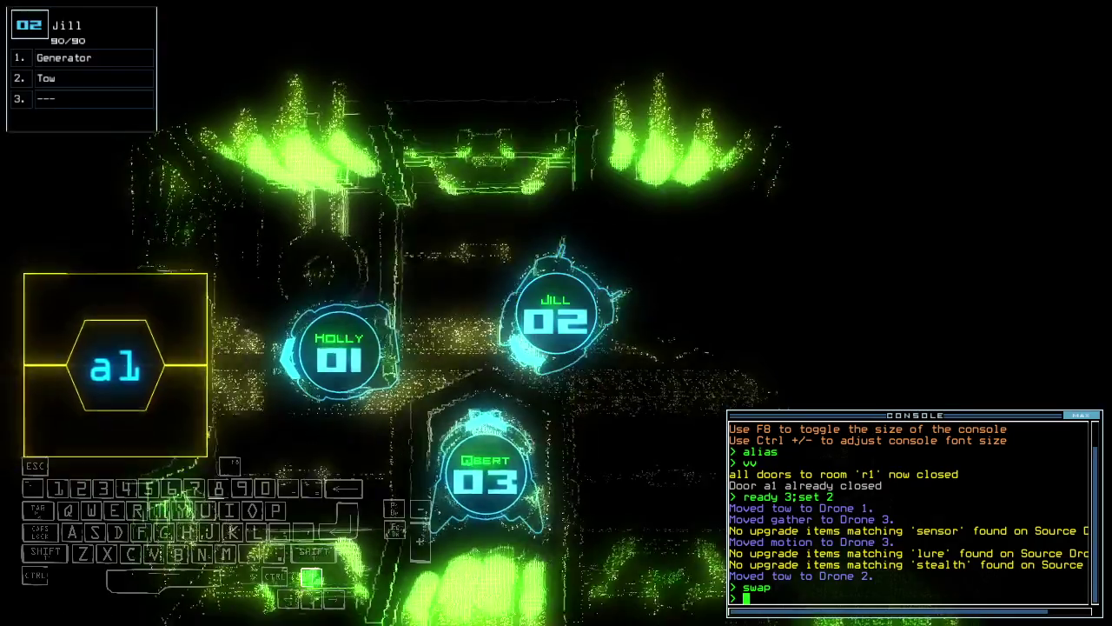
type("1go")
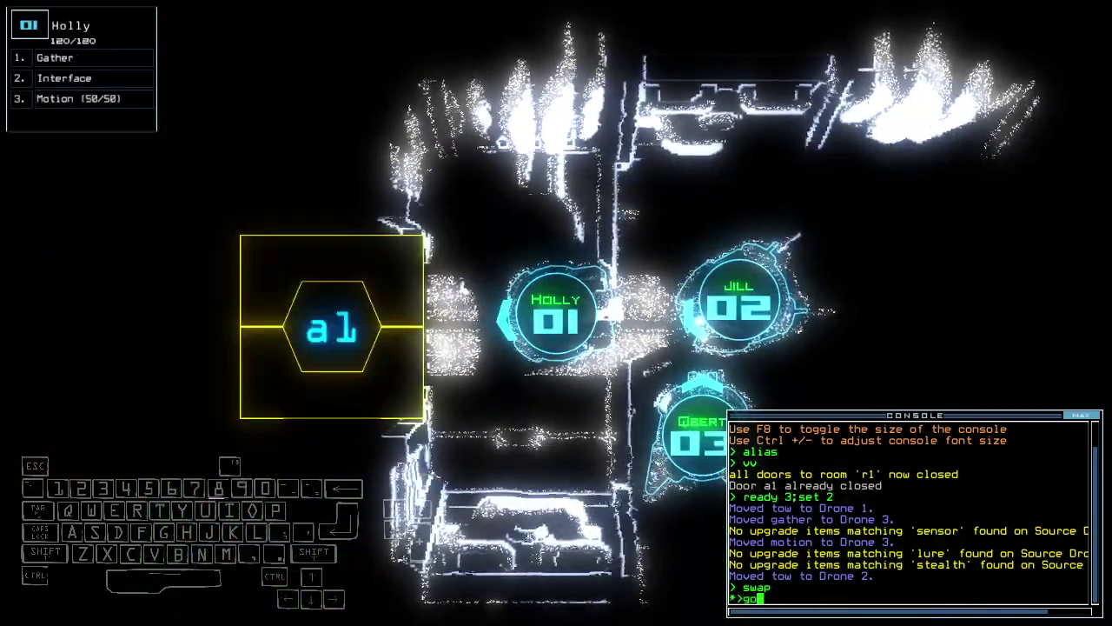
Step: Run 'go' to start the mission and send the drones into the derelict
key("BackSpace")
key("BackSpace")
type("alias")
key("Return")
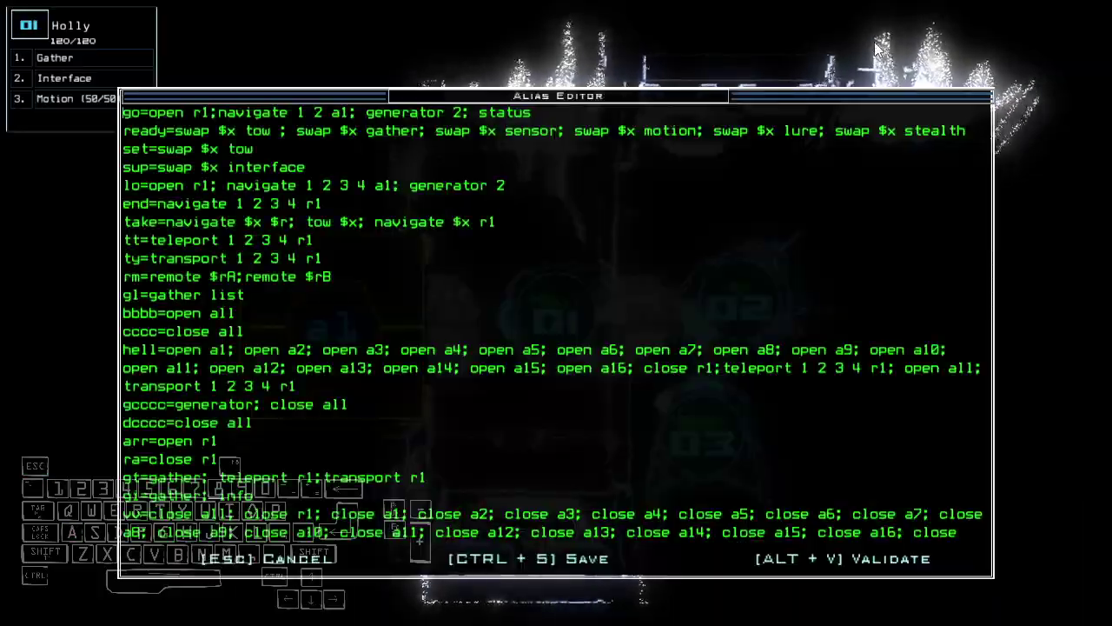
key("Escape")
type("go")
key("Return")
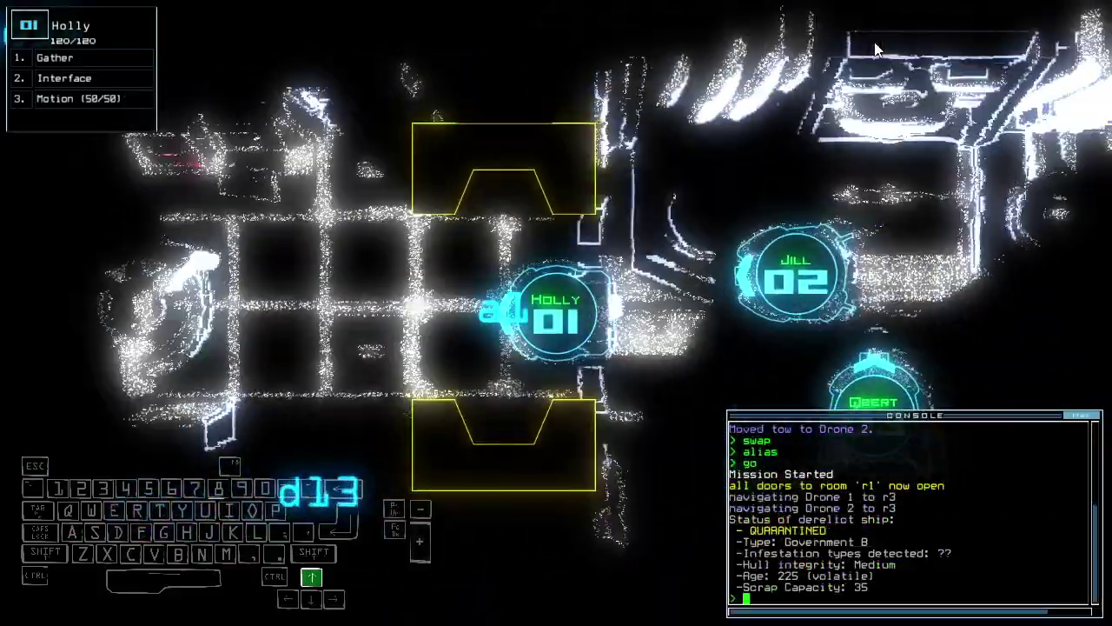
type("g")
Step: Gather scrap, power drone 2's generator, and scan nearby rooms through the interface
key("Return")
type("generator 2")
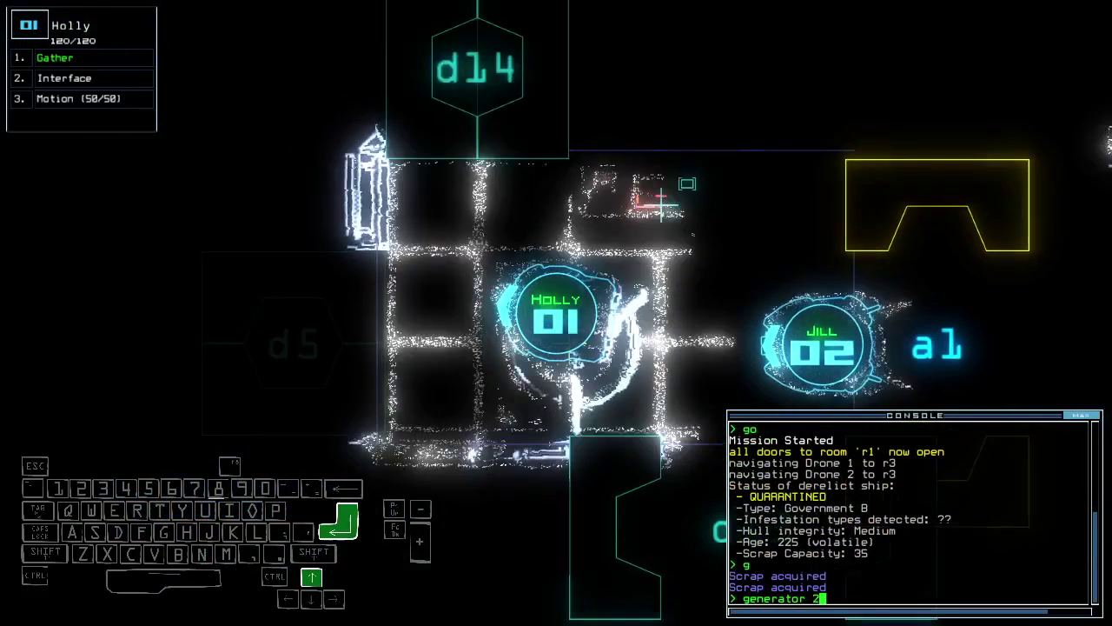
key("Return")
type("rv")
key("Return")
type("df")
key("Return")
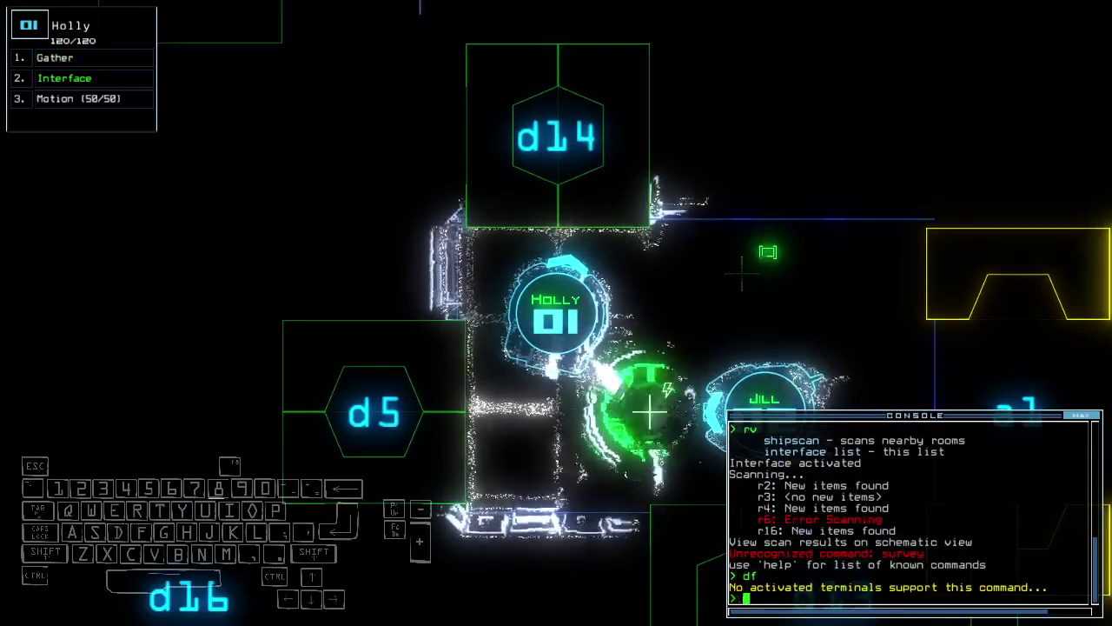
key("space")
type("d5")
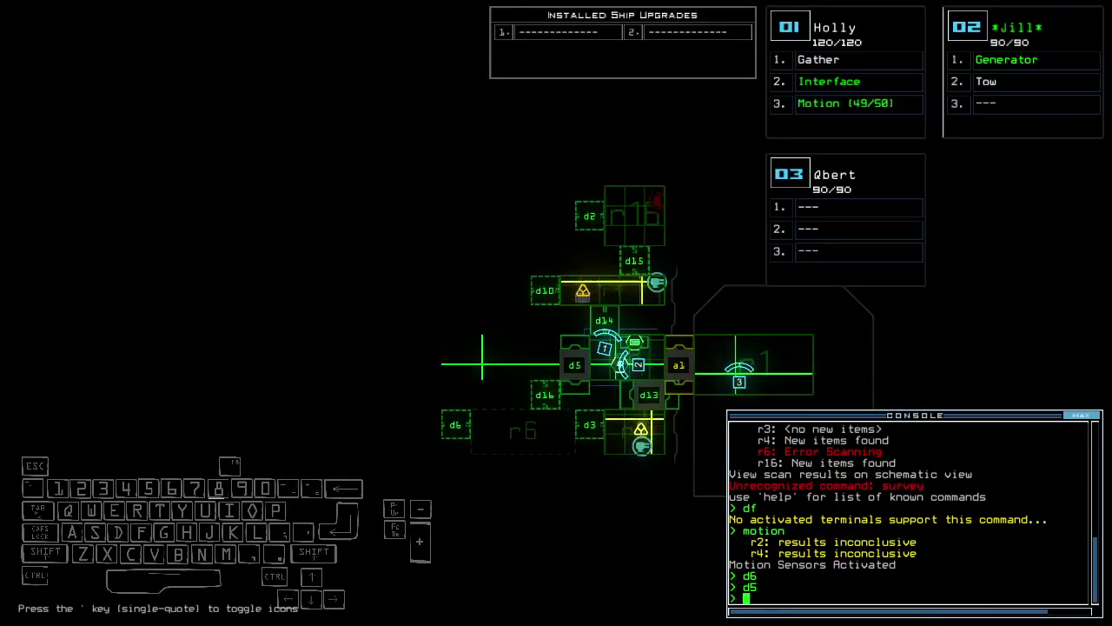
Step: Steer Holly forward and collect scrap twice
key("space")
key("Left")
key("Up")
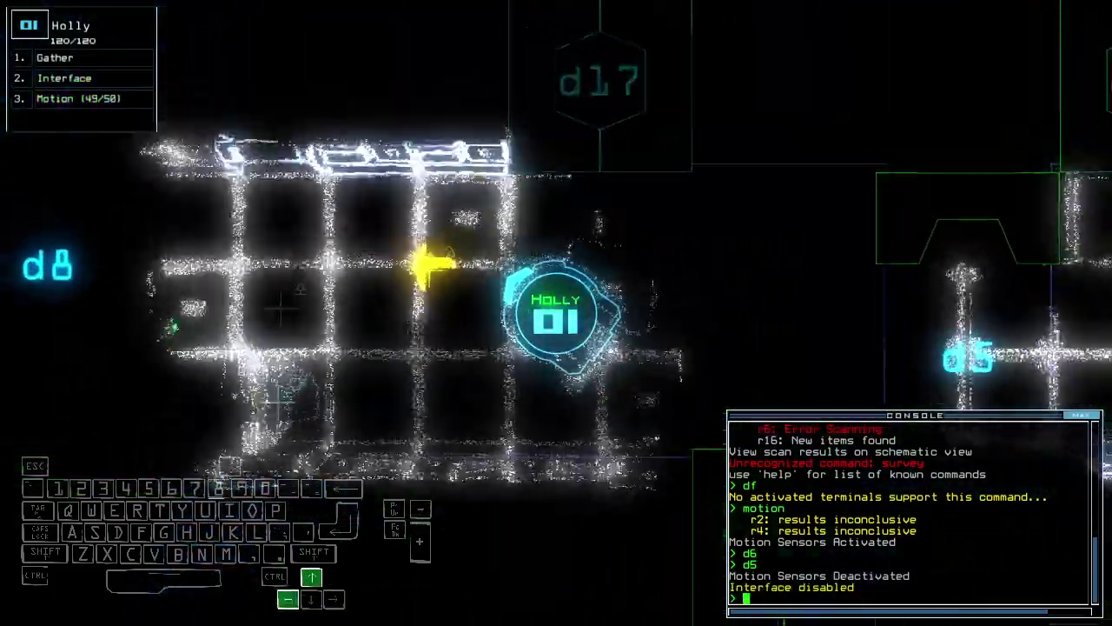
type("g")
key("Return")
type("g")
key("Return")
Step: Drive Holly onward and open door d16
key("Down")
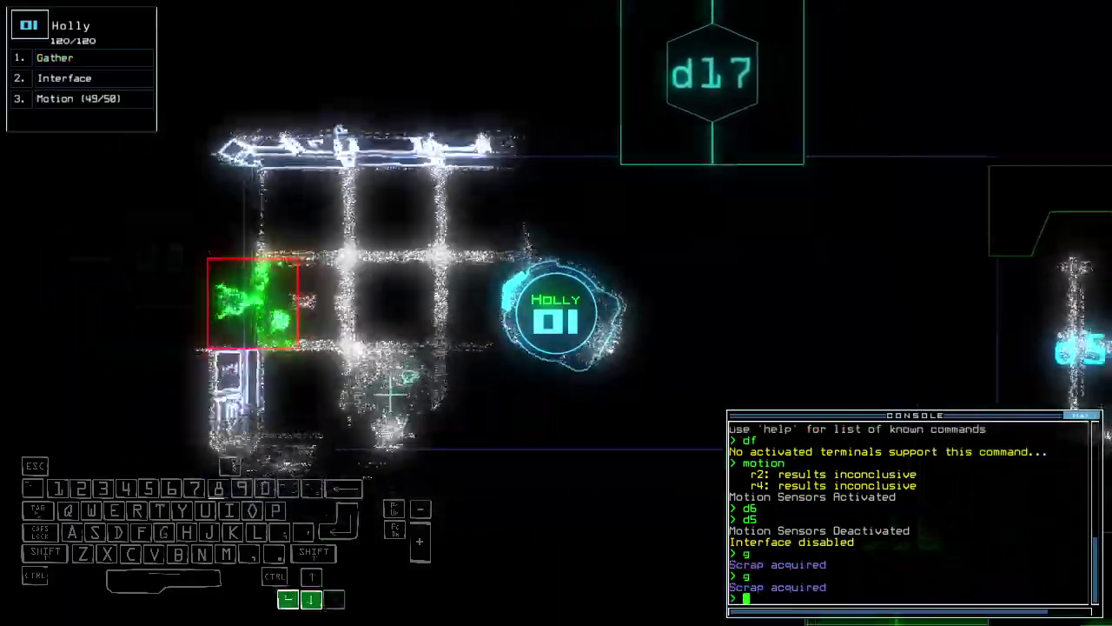
type("d16")
key("Return")
key("Up")
key("Right")
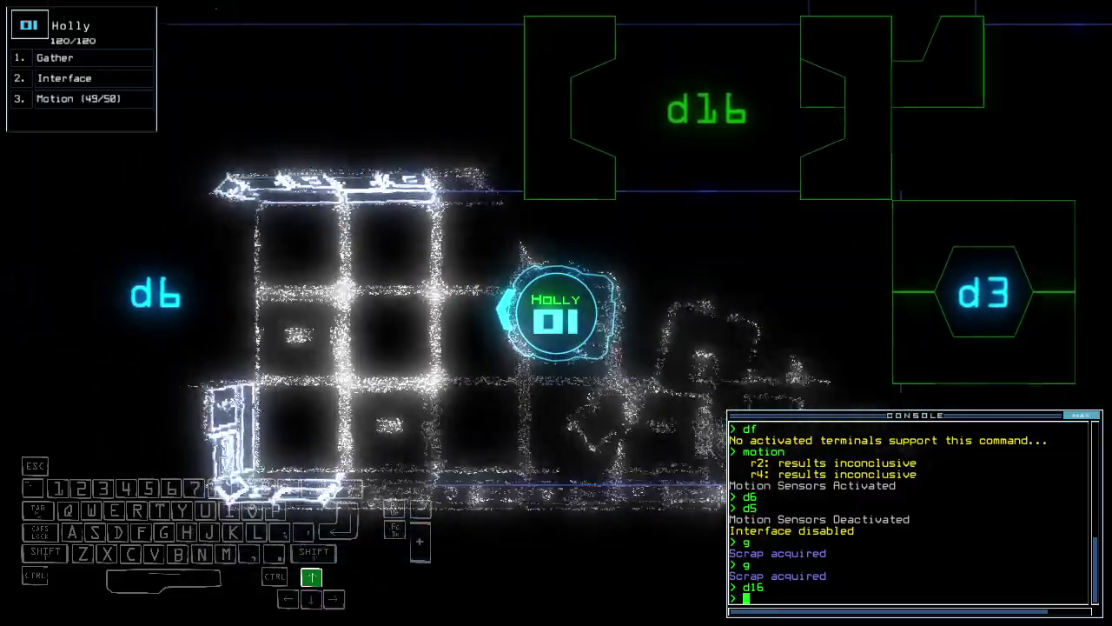
type("6")
Step: Open doors d6 and d3, steering Holly between them
key("Return")
key("Tab")
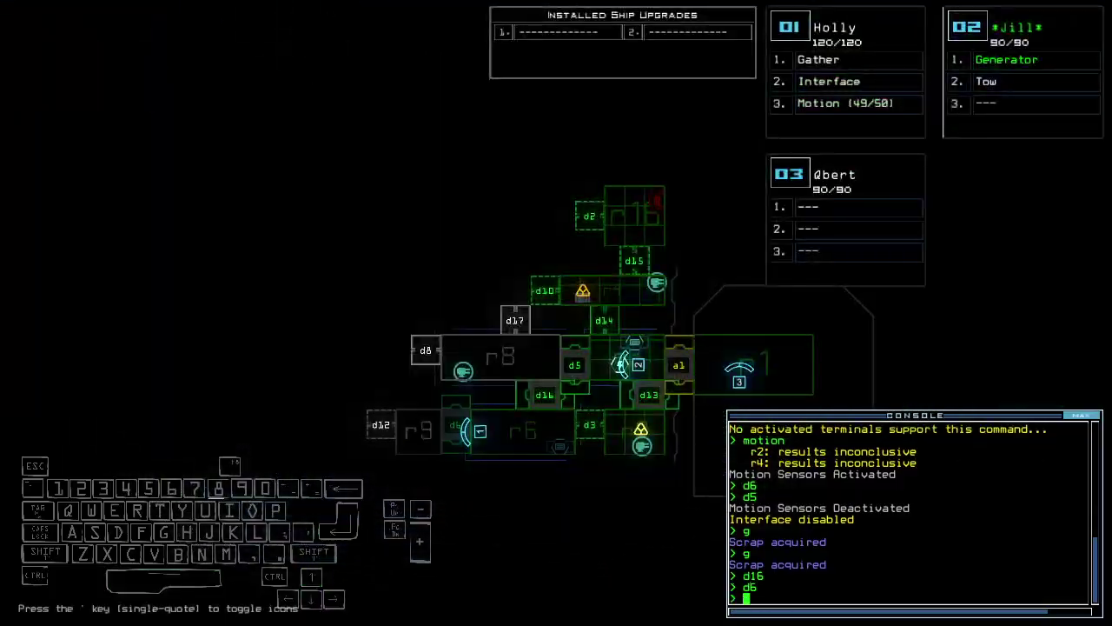
key("Tab")
key("Up")
key("Left")
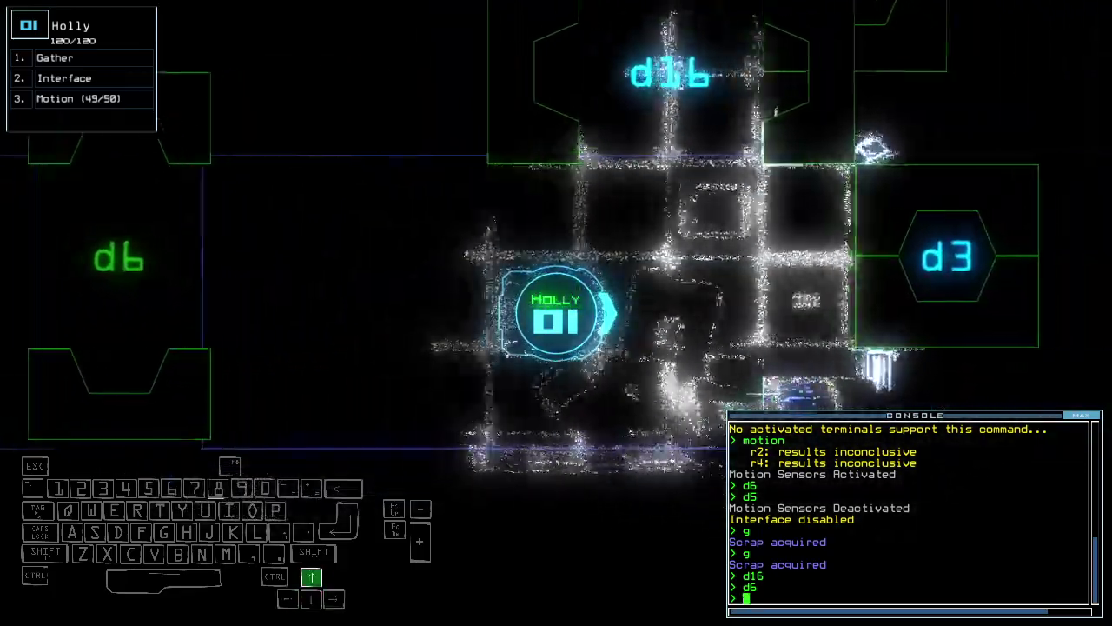
type("3")
key("Return")
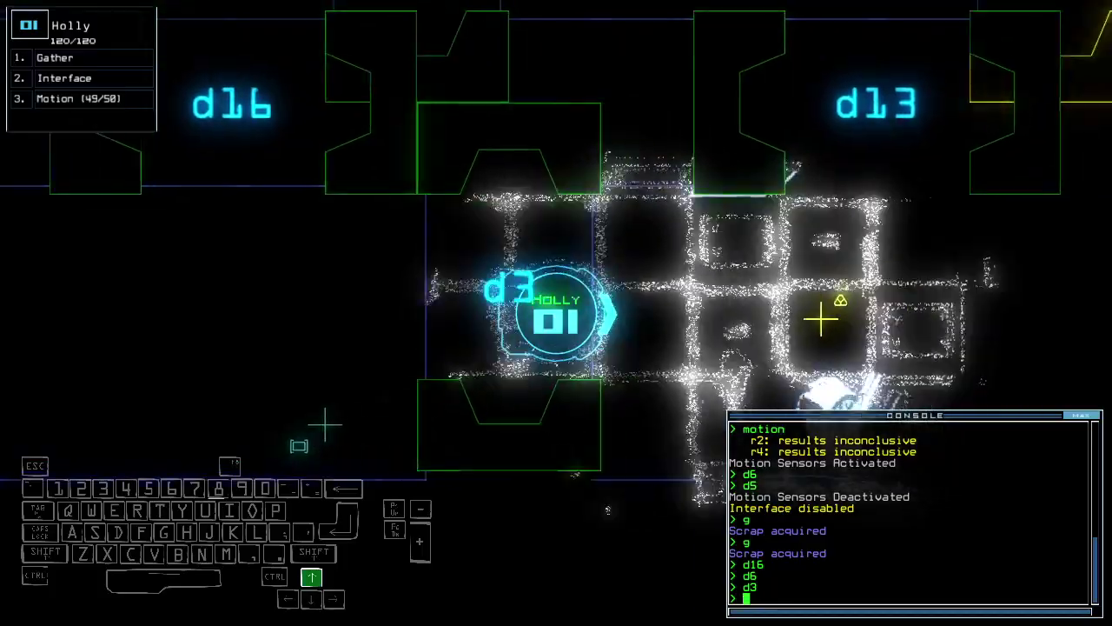
type("g")
Step: Collect scrap with Holly and close the open doors with 'cccc'
key("Return")
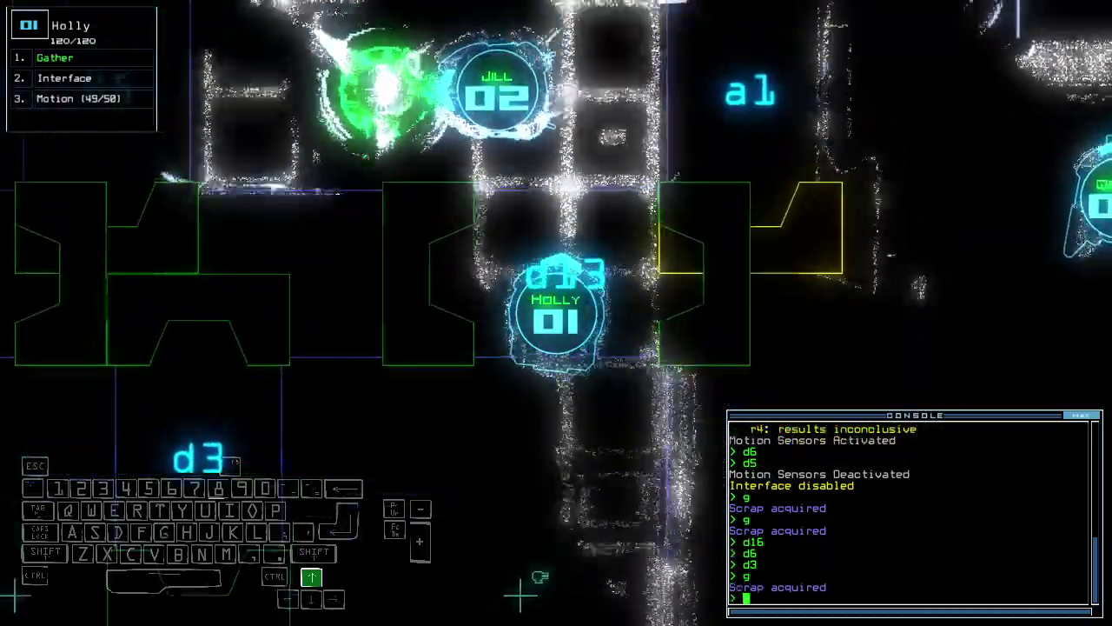
key("2")
type("1")
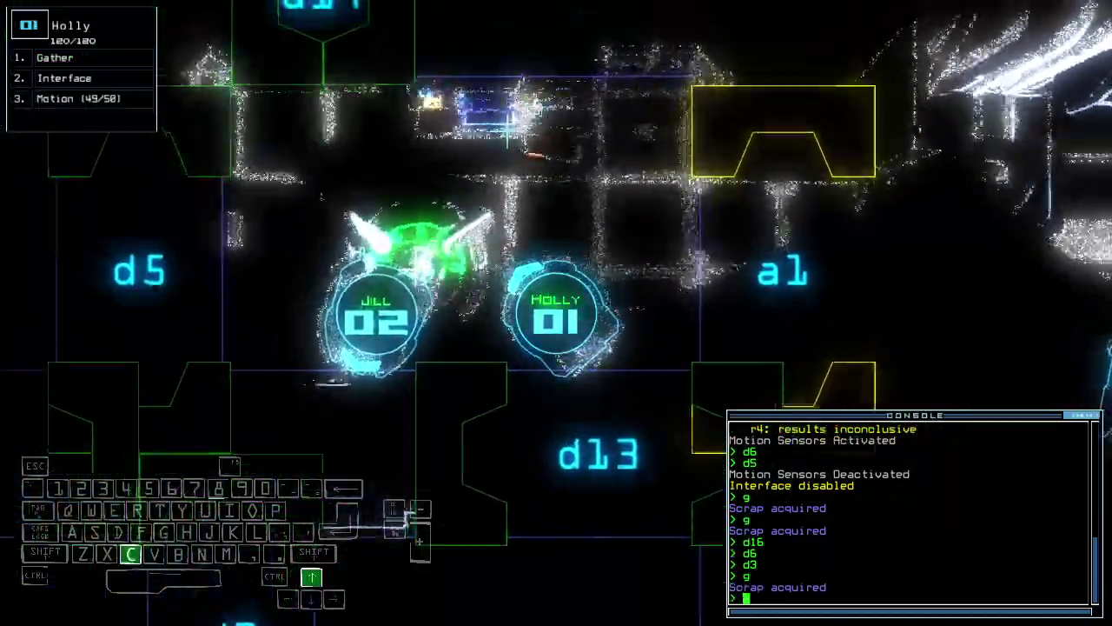
type("cccc")
key("Return")
type("d14")
Step: Open d14, gather scrap, open d10, and send drone 2 to r13 with 'navigate 2'
key("Return")
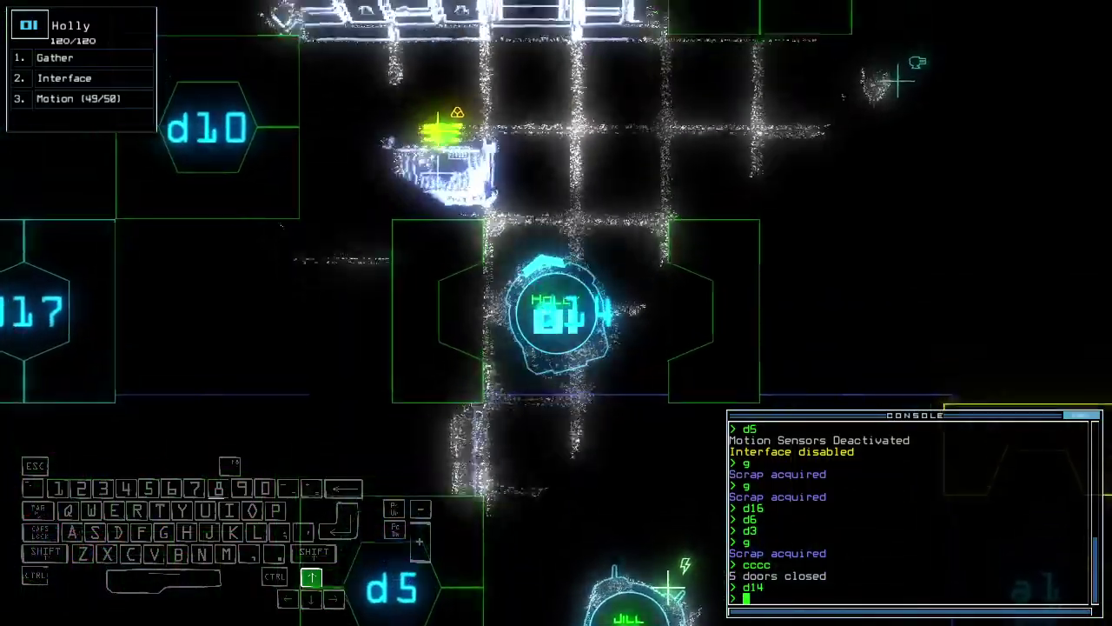
type("g")
key("Return")
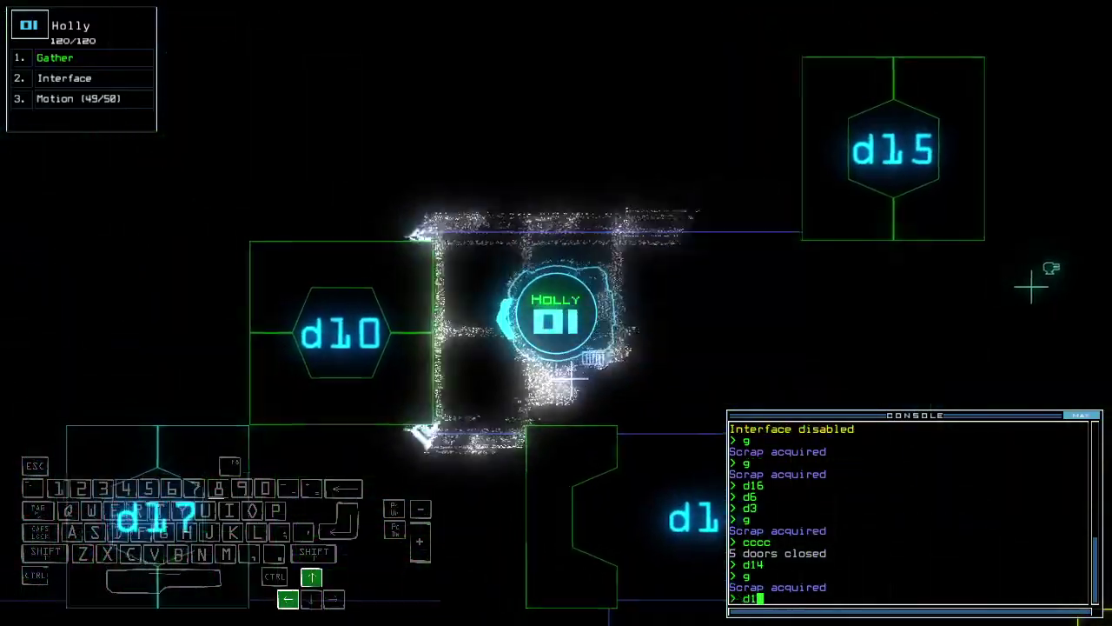
type("d10")
key("Return")
type("navigate 2")
key("Return")
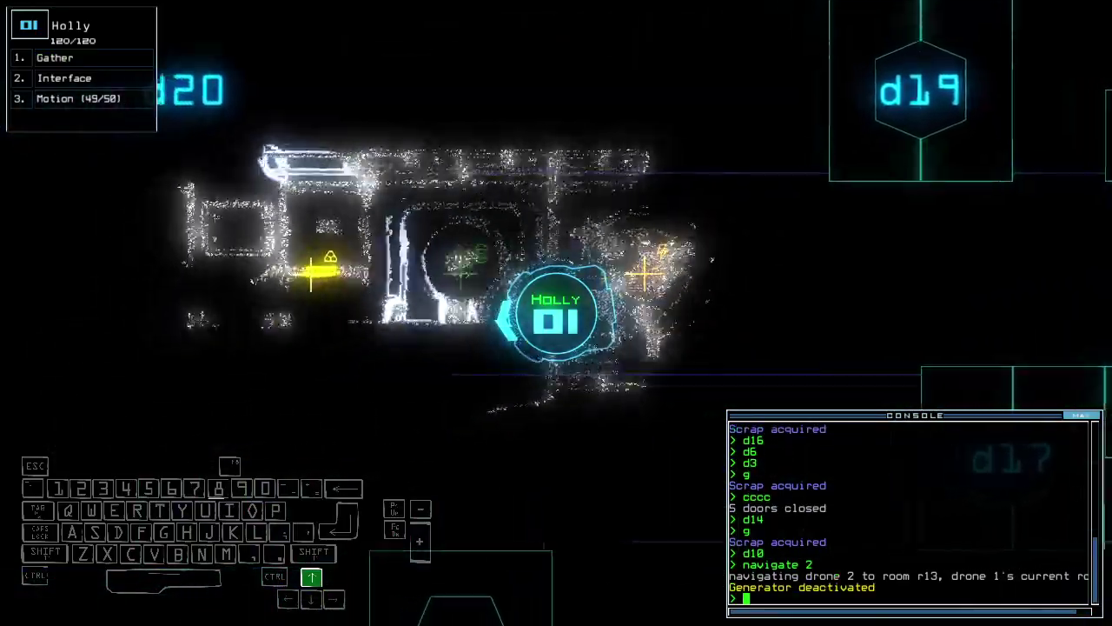
type("g")
Step: Gather fuel and drive Jill through the room, powering the generator back on
key("Return")
key("2")
key("Up")
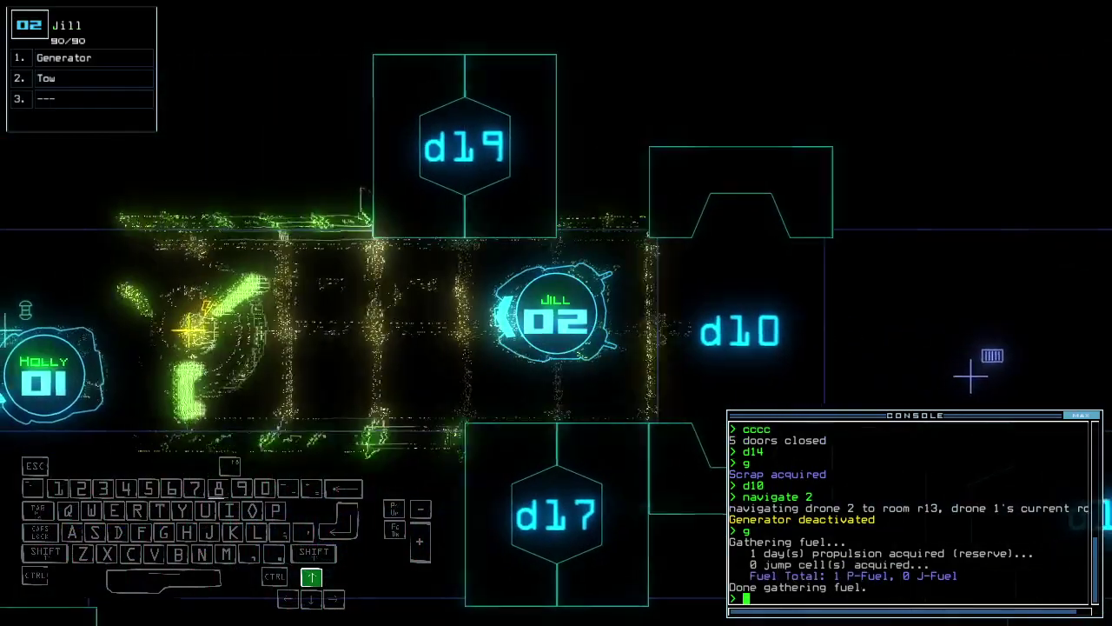
key("Right")
type("g")
key("Return")
type("d20")
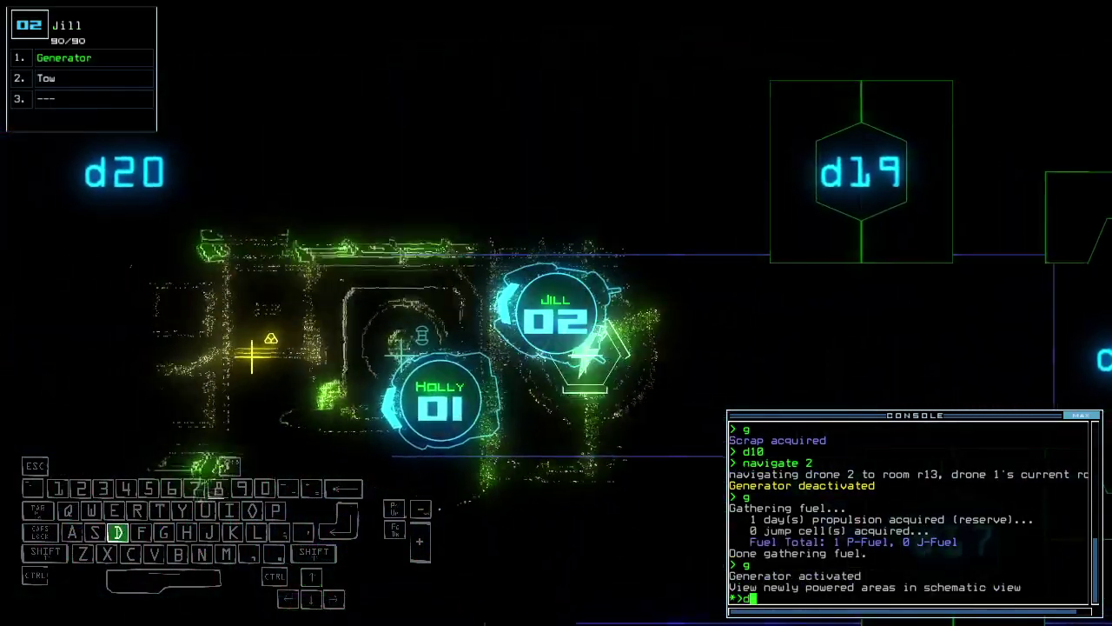
key("Return")
Step: Open door d20, have Jill tow Brandon, then take the sensor and drop it
key("Left")
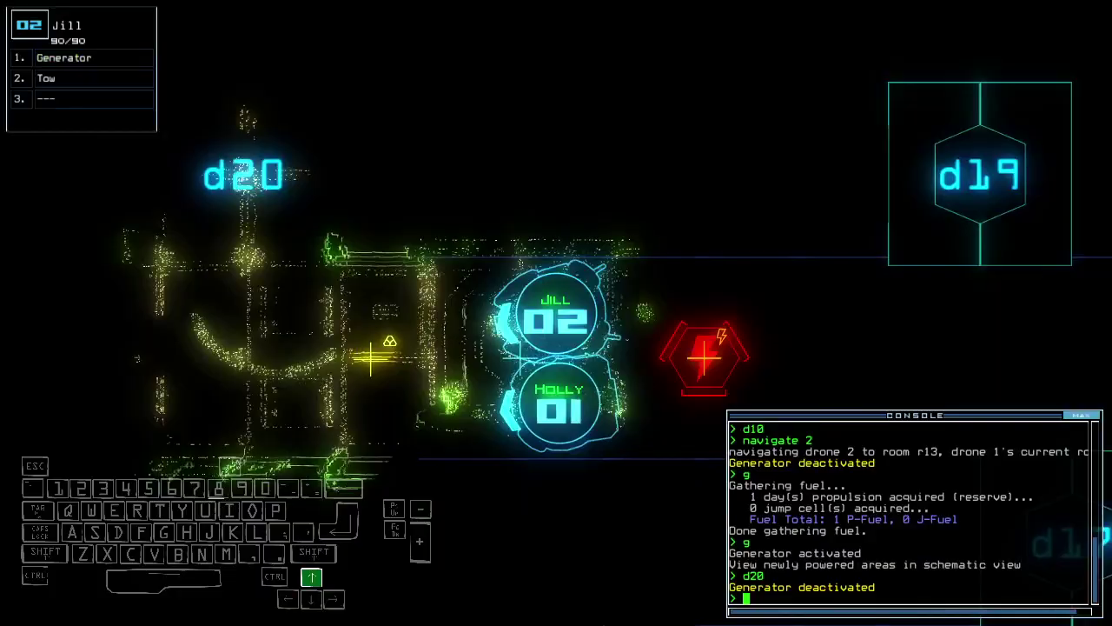
type("ga")
key("Right")
type("ther 1")
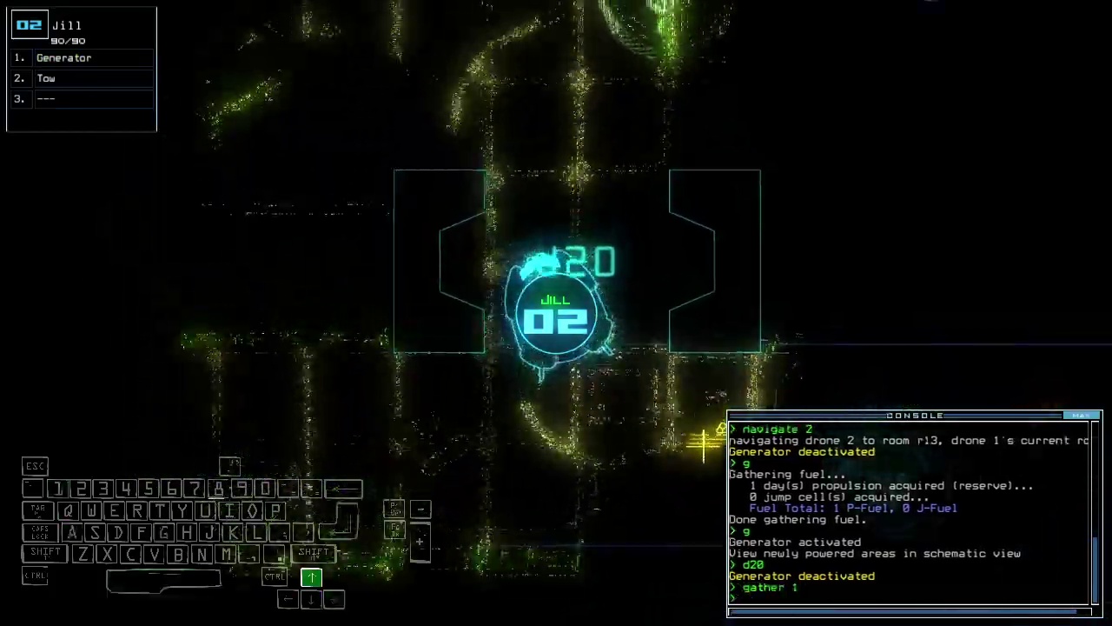
key("Return")
type("tow")
key("Return")
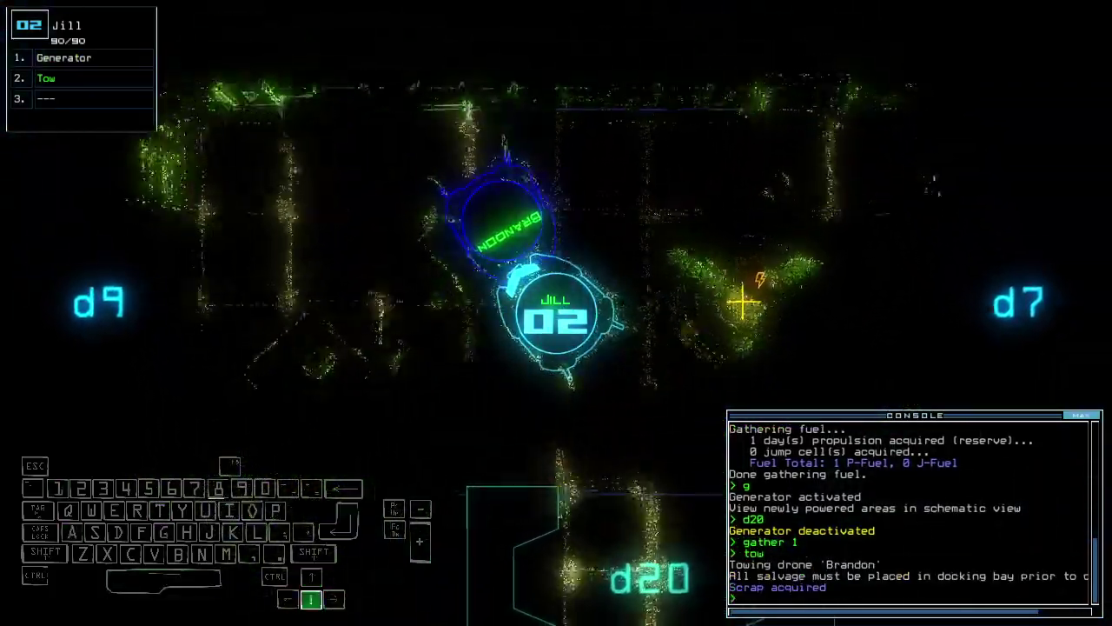
type("swap s")
key("Return")
type("ss")
key("Return")
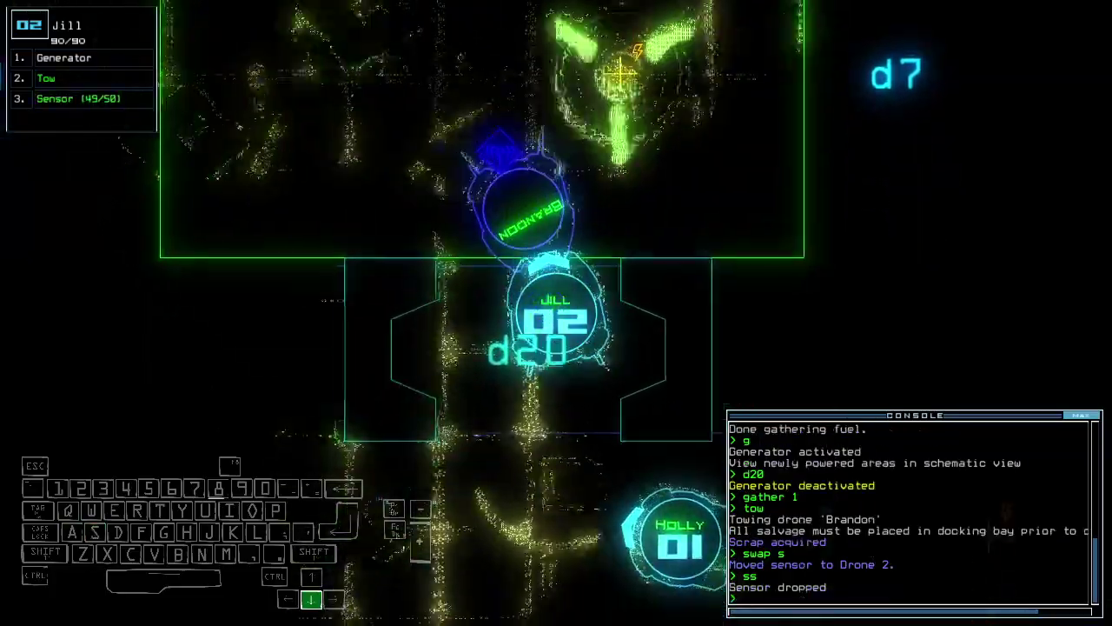
type("ss")
Step: Have Holly scan nearby rooms and collect scrap several times
key("Return")
type("1g")
key("Left")
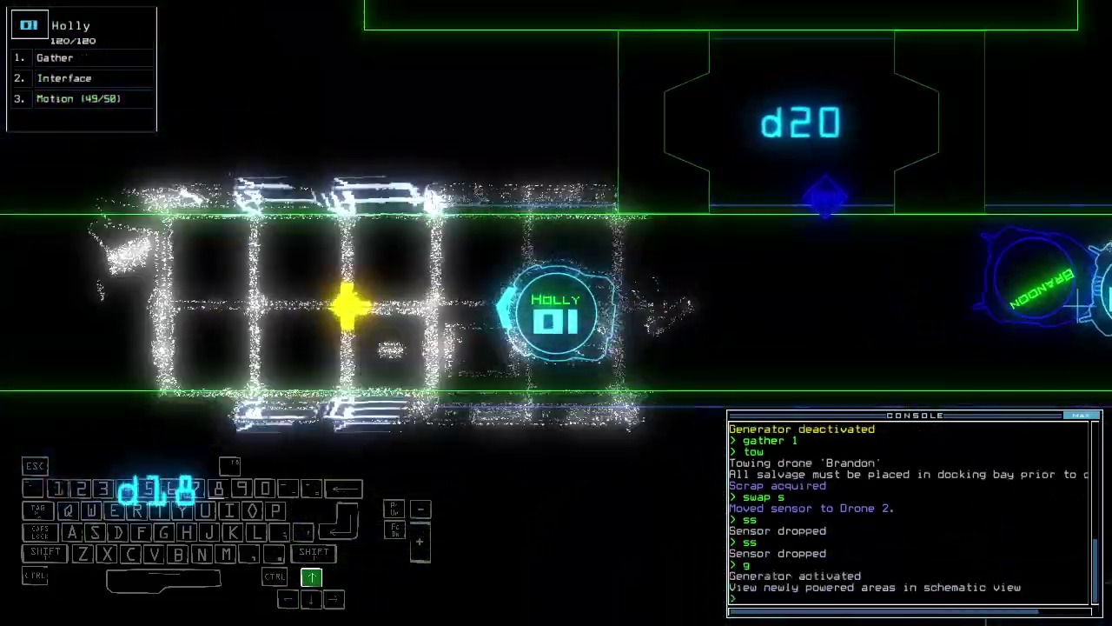
type("g")
key("Return")
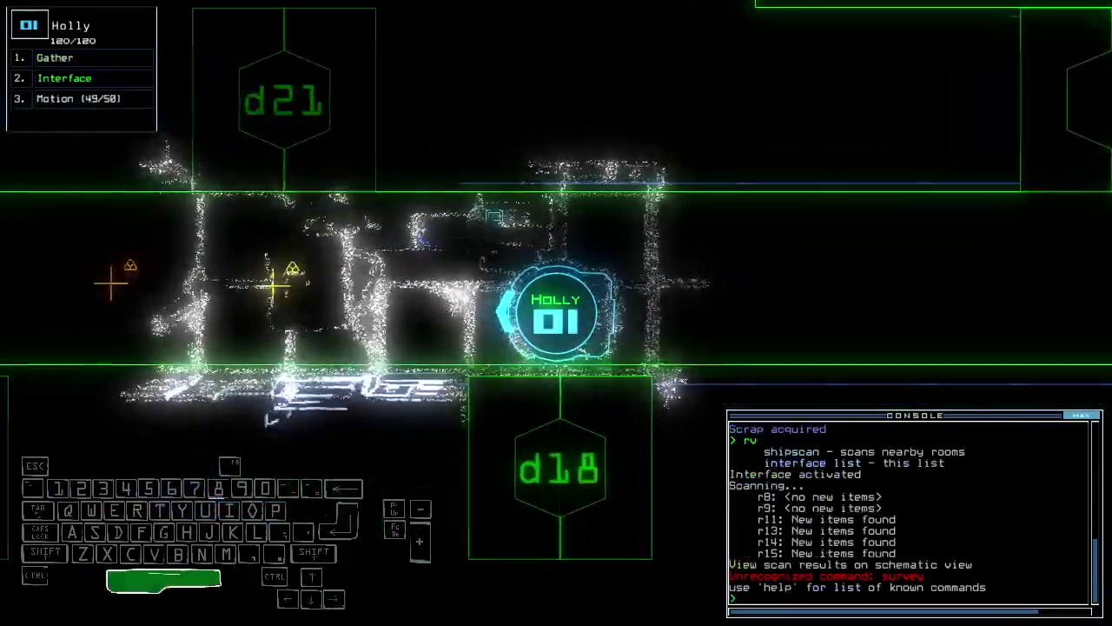
key("Tab")
key("Tab")
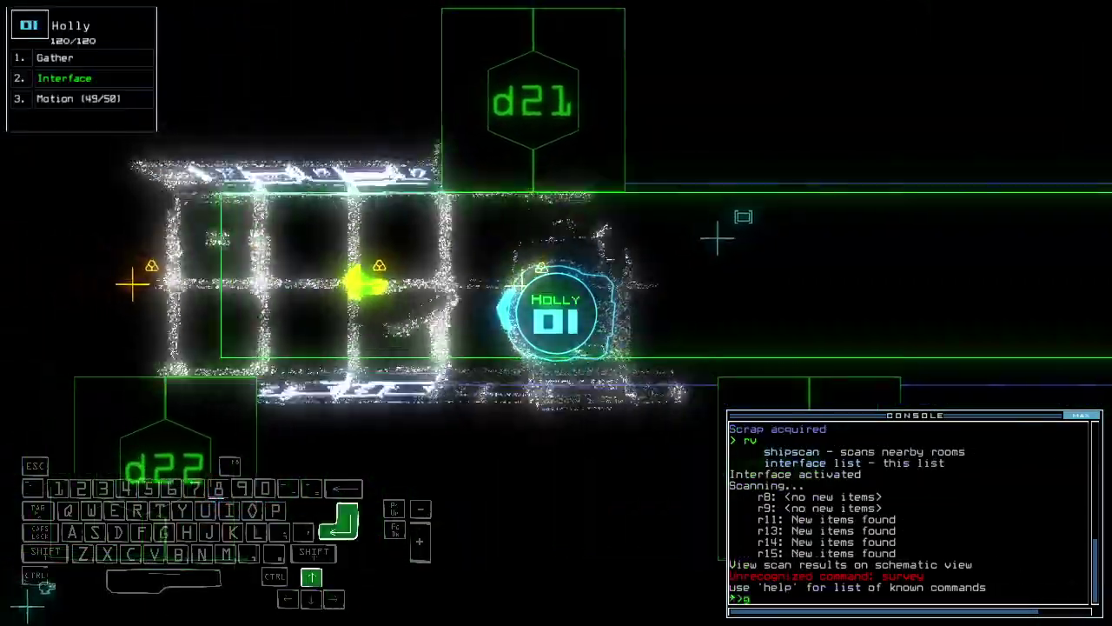
type("g")
key("Return")
type("g")
key("Return")
key("Return")
Step: Toggle doors d19 and d21 with 'd19 d19' and 'd21 d21'
key("Tab")
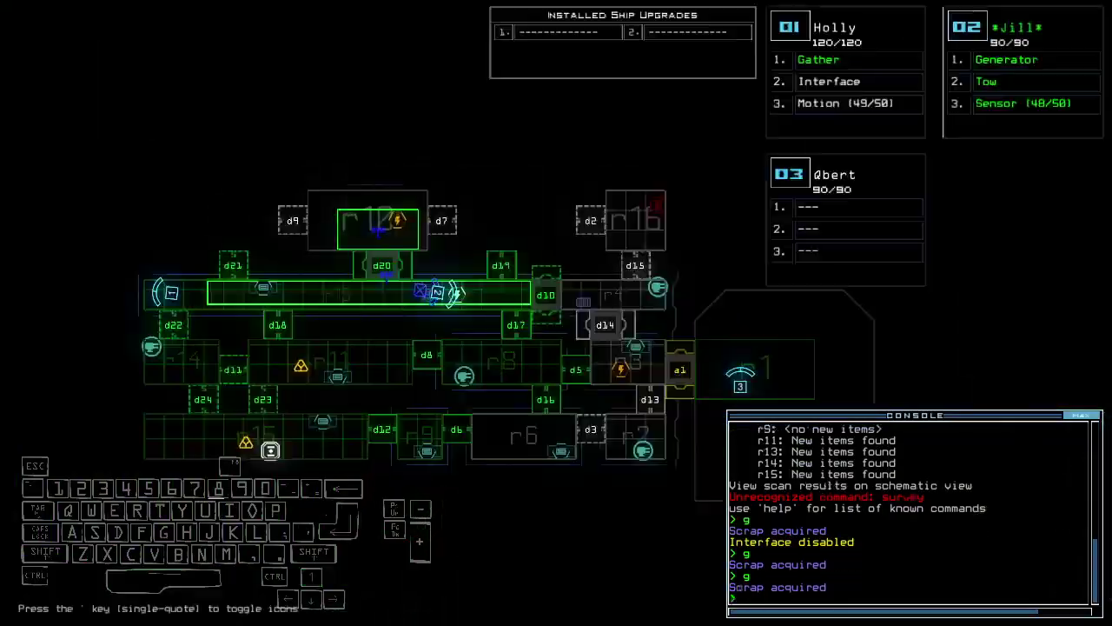
key("Tab")
type("9 d19")
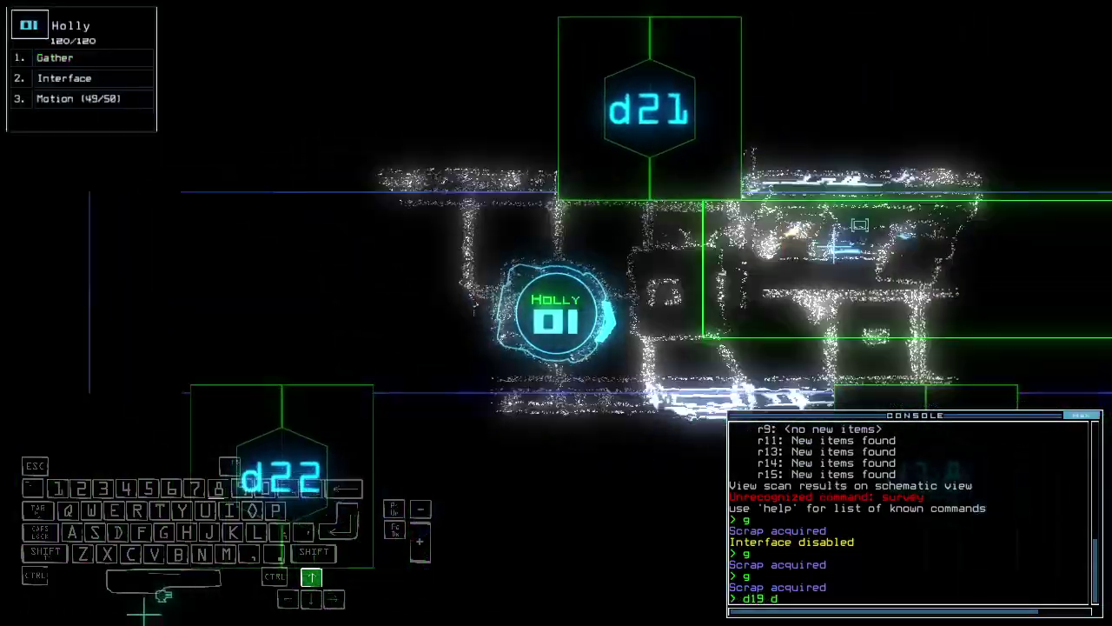
key("Return")
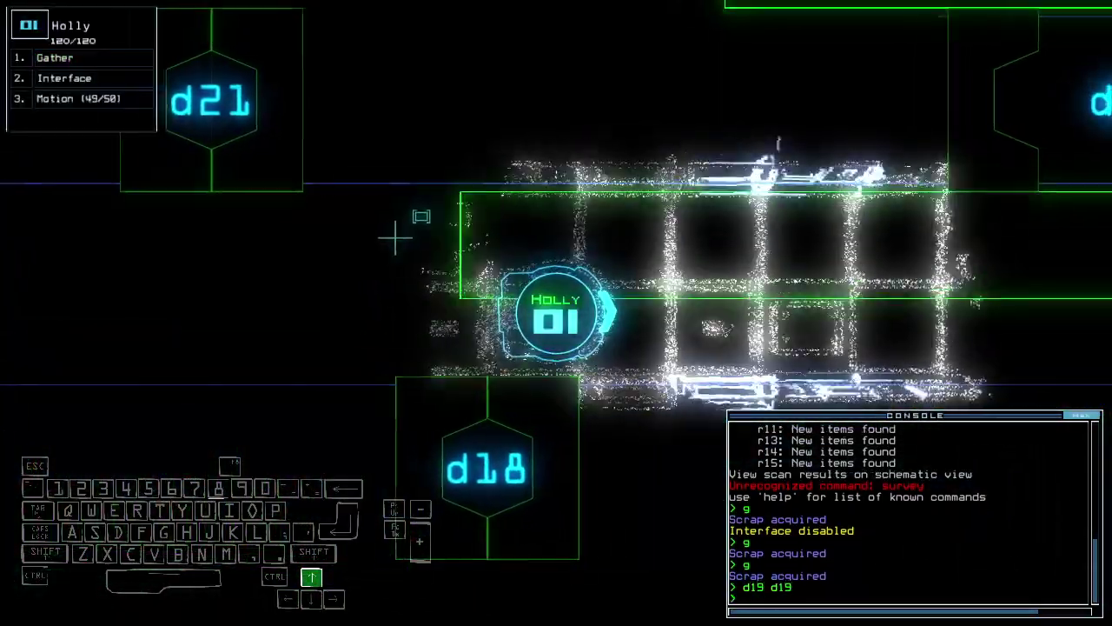
type("d21 d21")
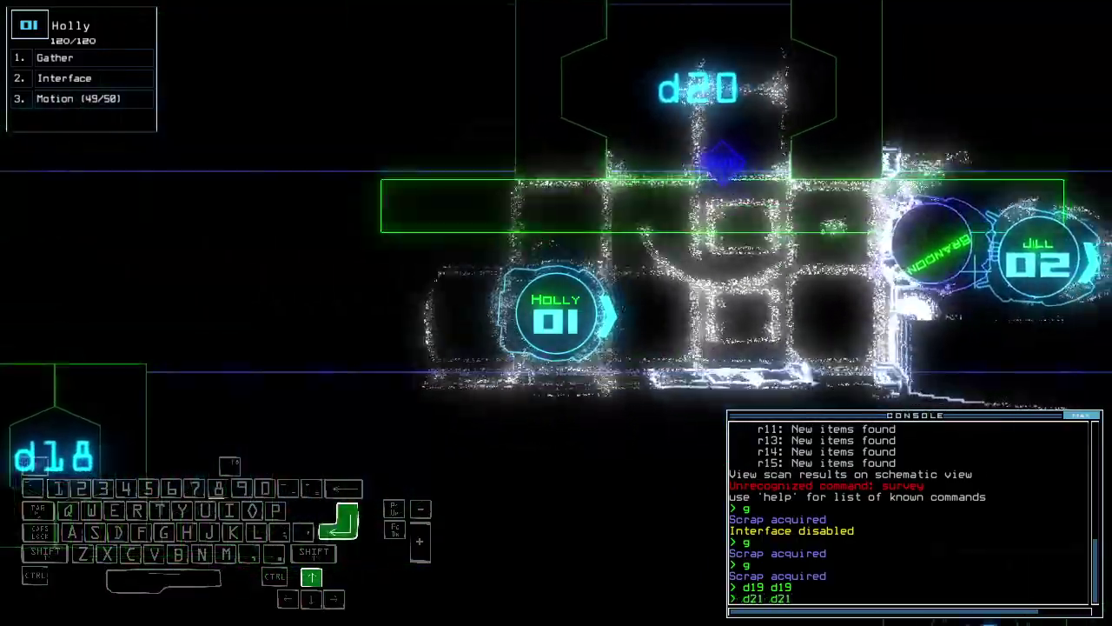
key("Return")
Step: Drive Jill along the corridor, then open d19 and steer Holly into it
key("Tab")
key("Left")
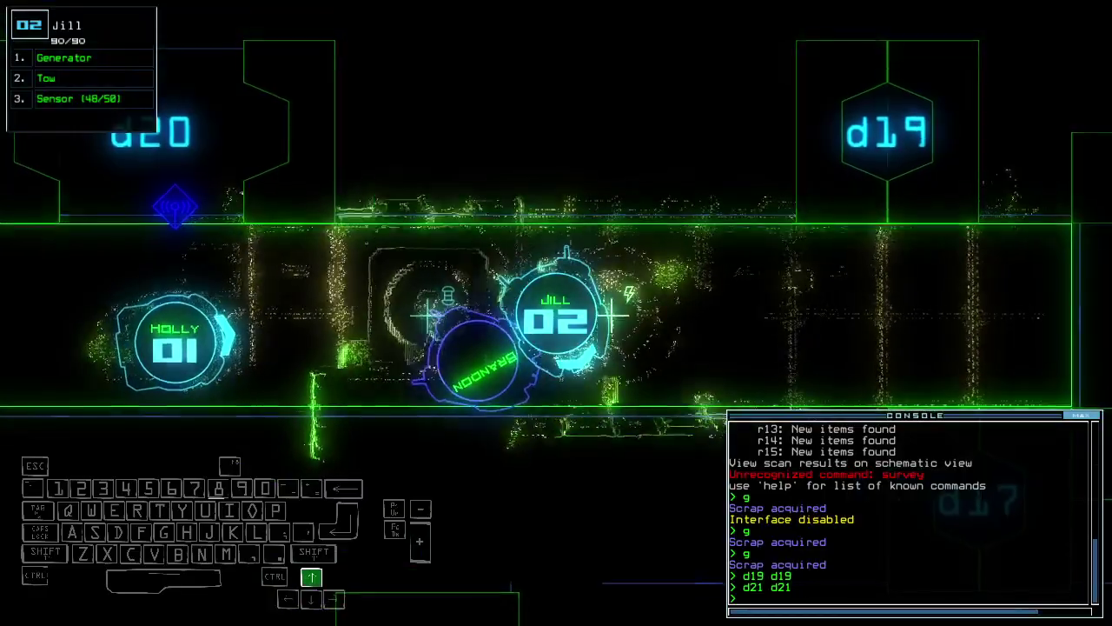
key("Tab")
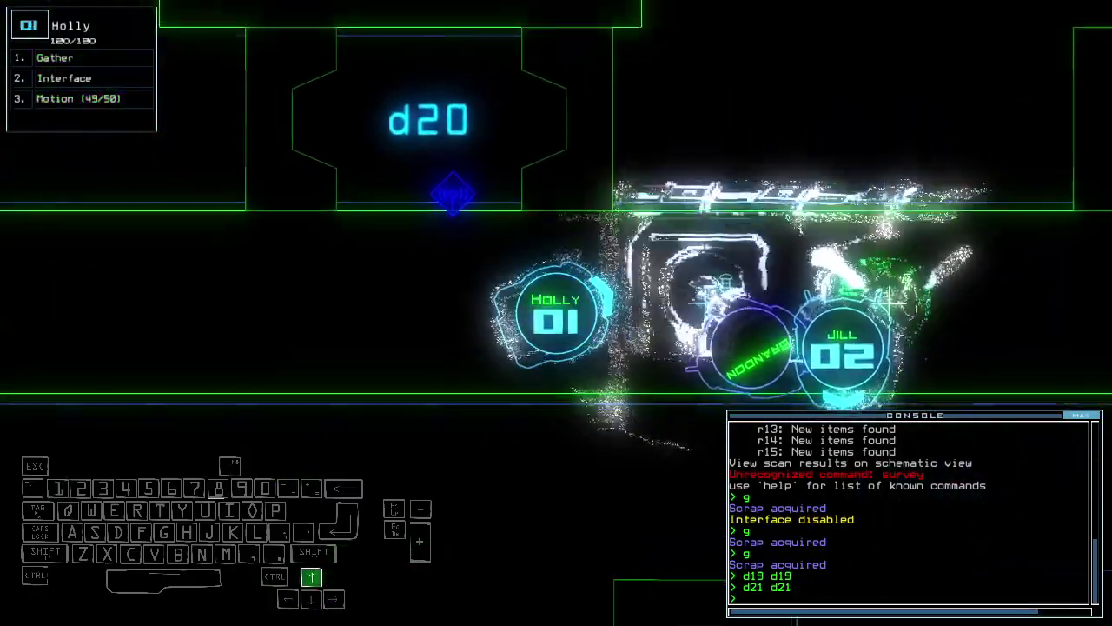
type("d19")
key("Return")
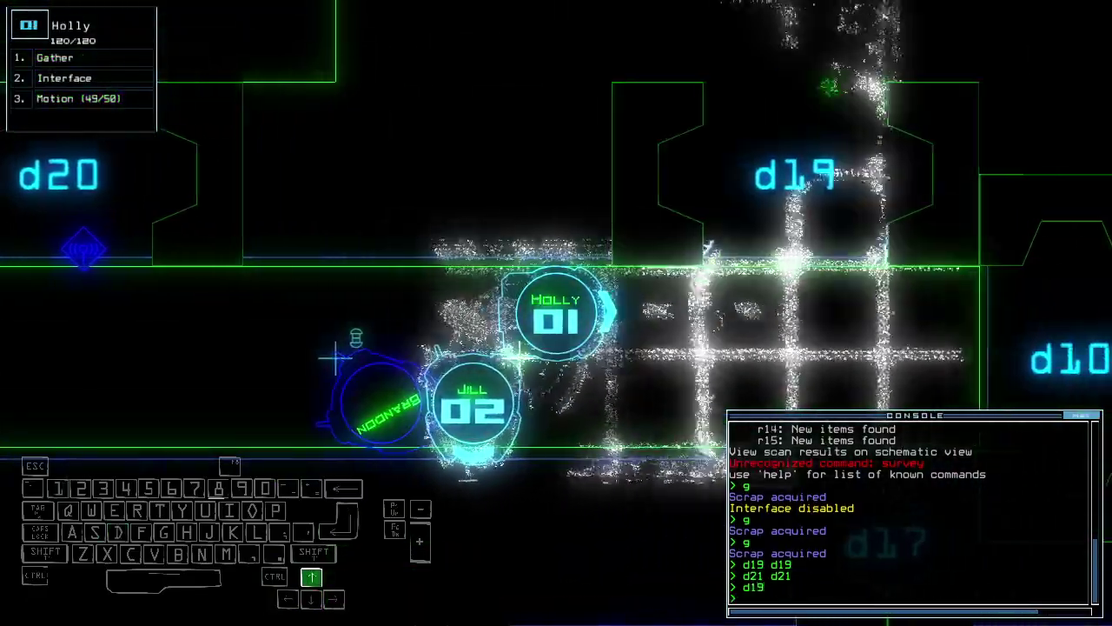
key("Up")
key("Left")
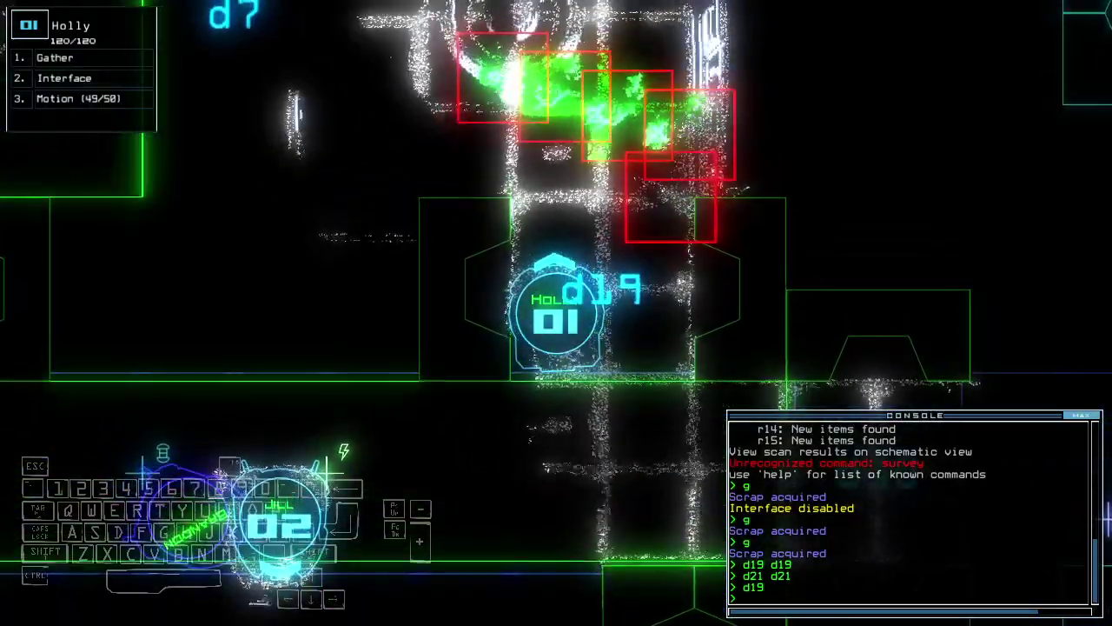
Step: Drive Holly west, close three doors, open d18, and gather scrap
key("Up")
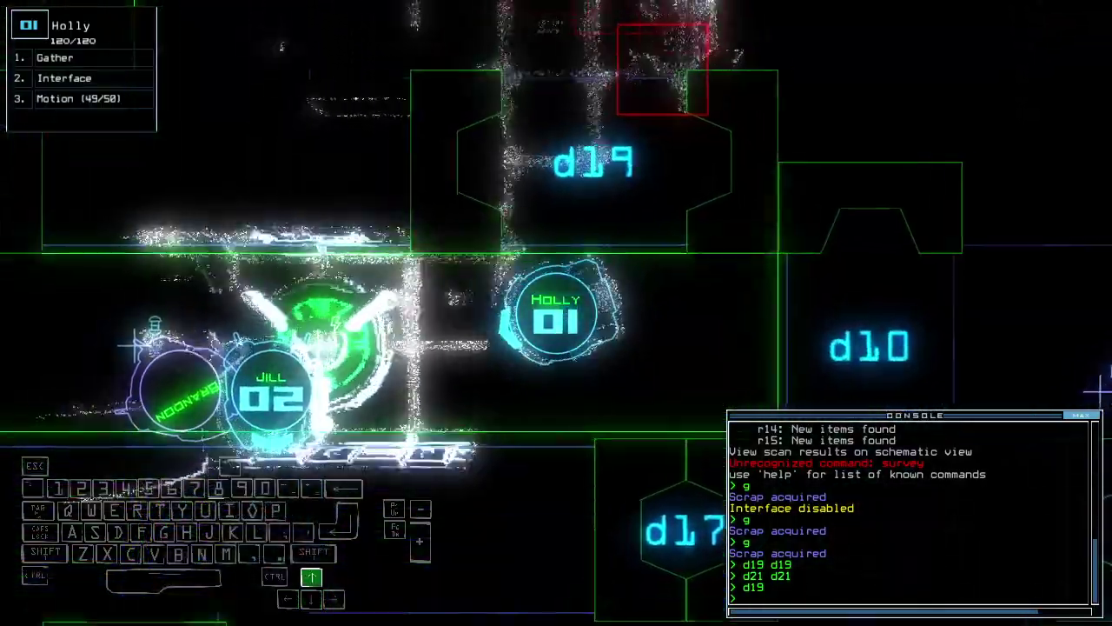
key("Up")
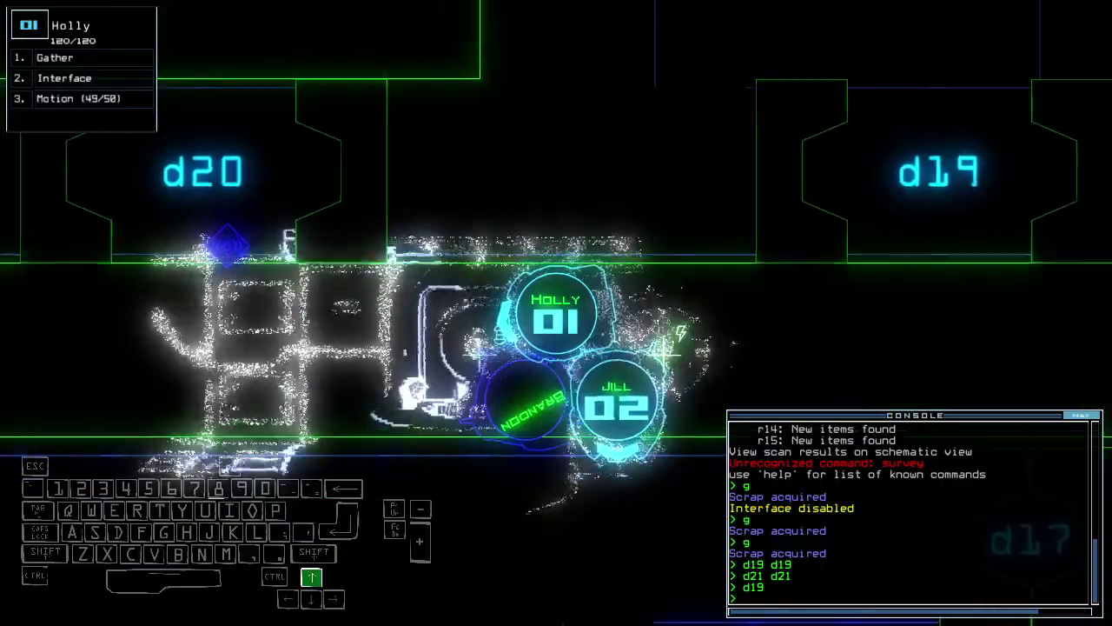
type("cccc")
key("Return")
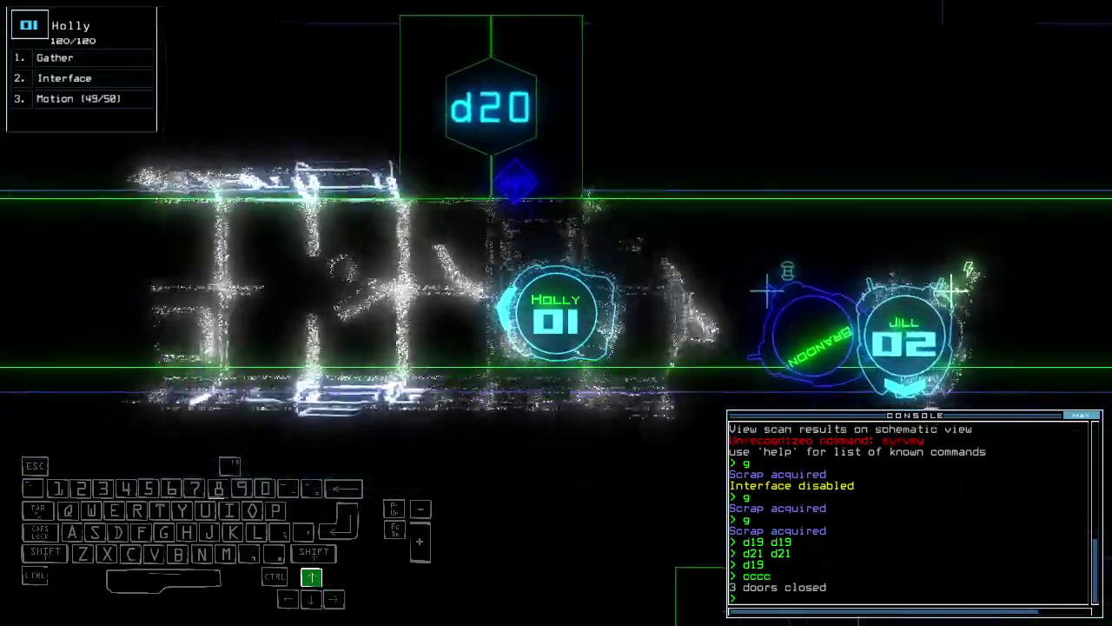
type("d18")
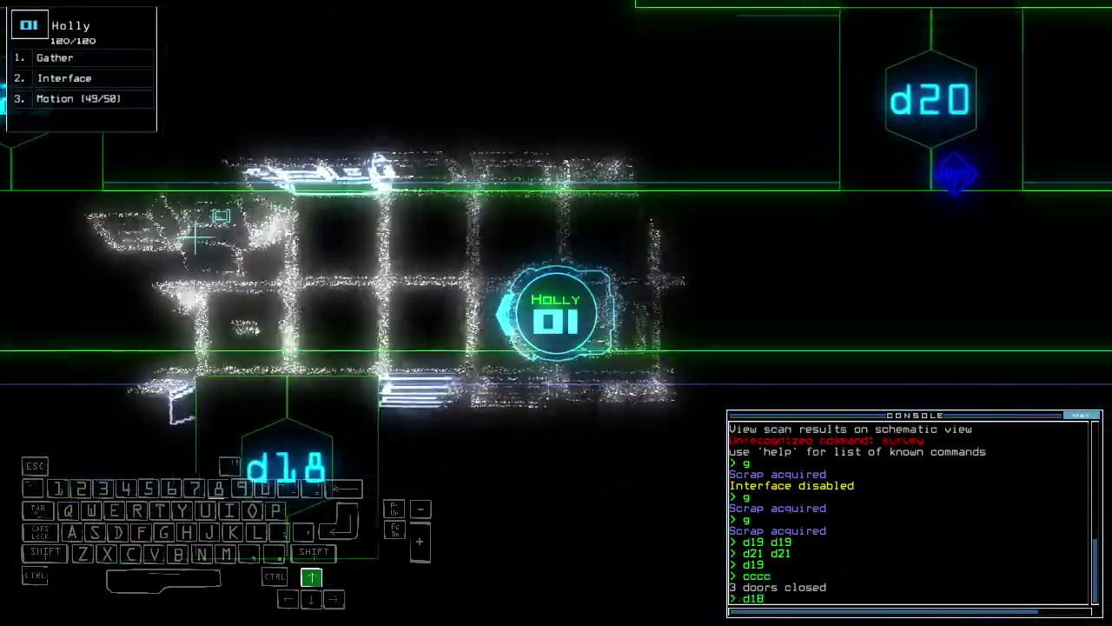
key("Return")
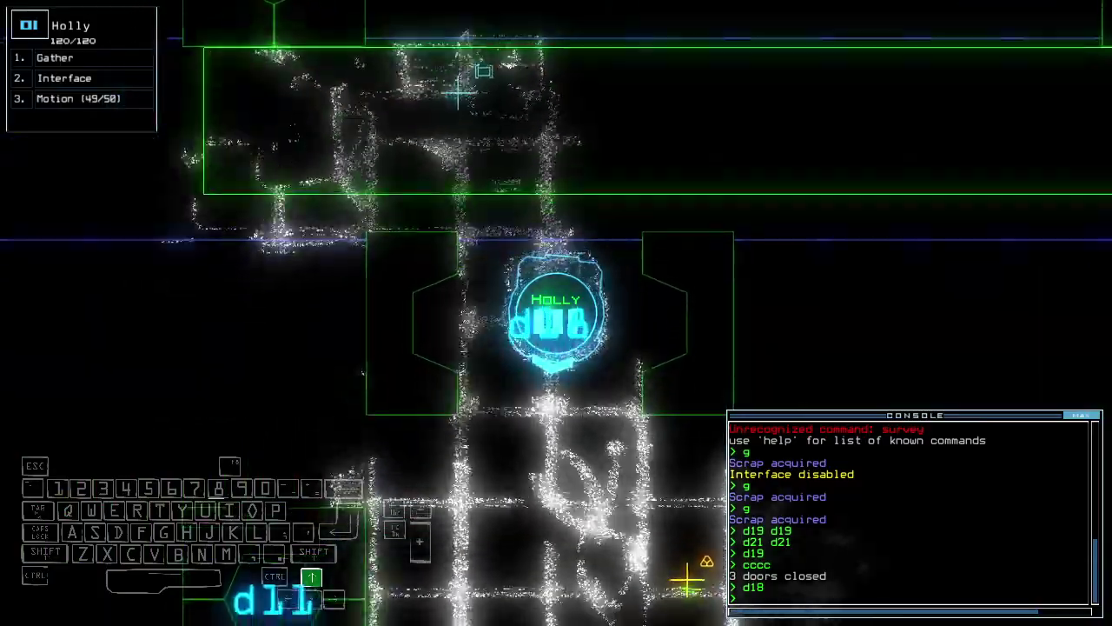
type("g")
key("Return")
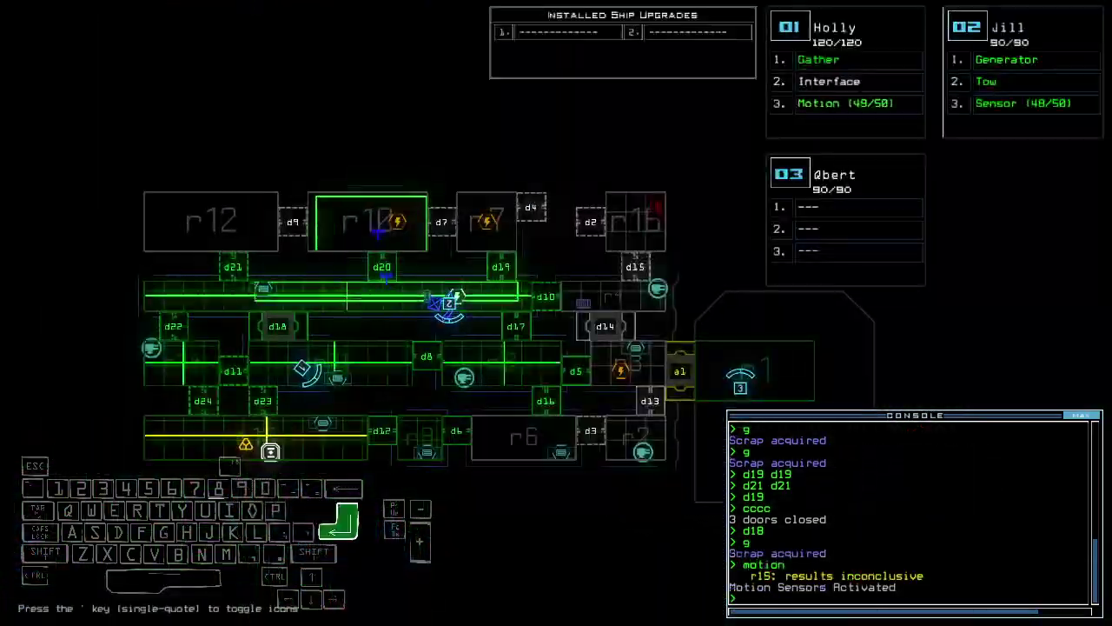
scroll(968, 290, "up", 3)
type("d23")
Step: Open d23, kill r8's five enemies with 'dct', disable defenses with 'df', and gather scrap
key("Return")
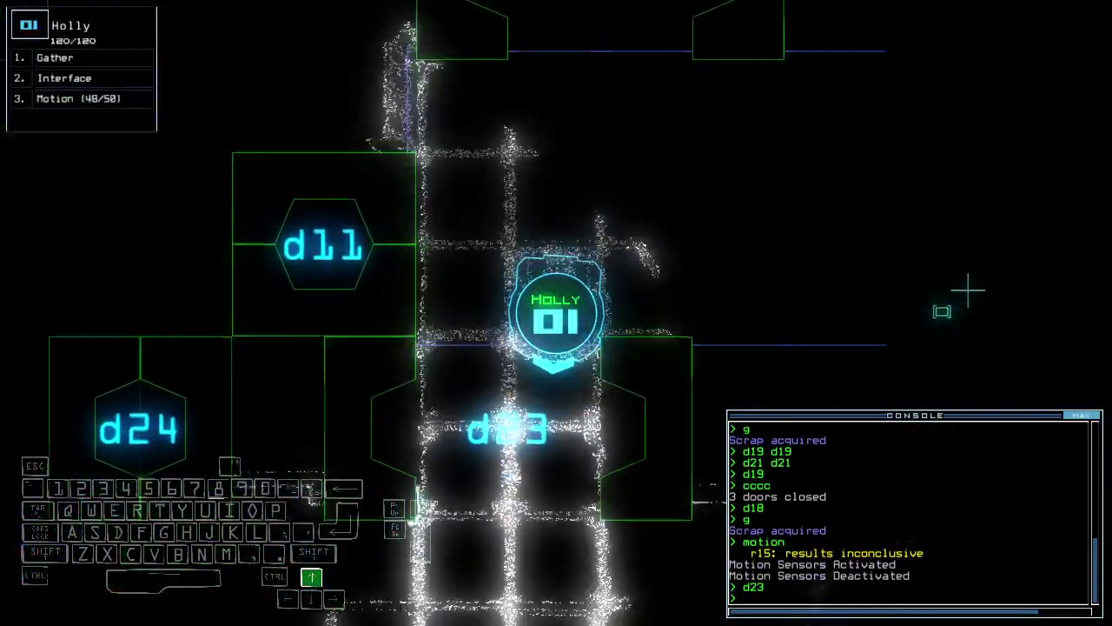
key("Up")
key("Right")
type("dct")
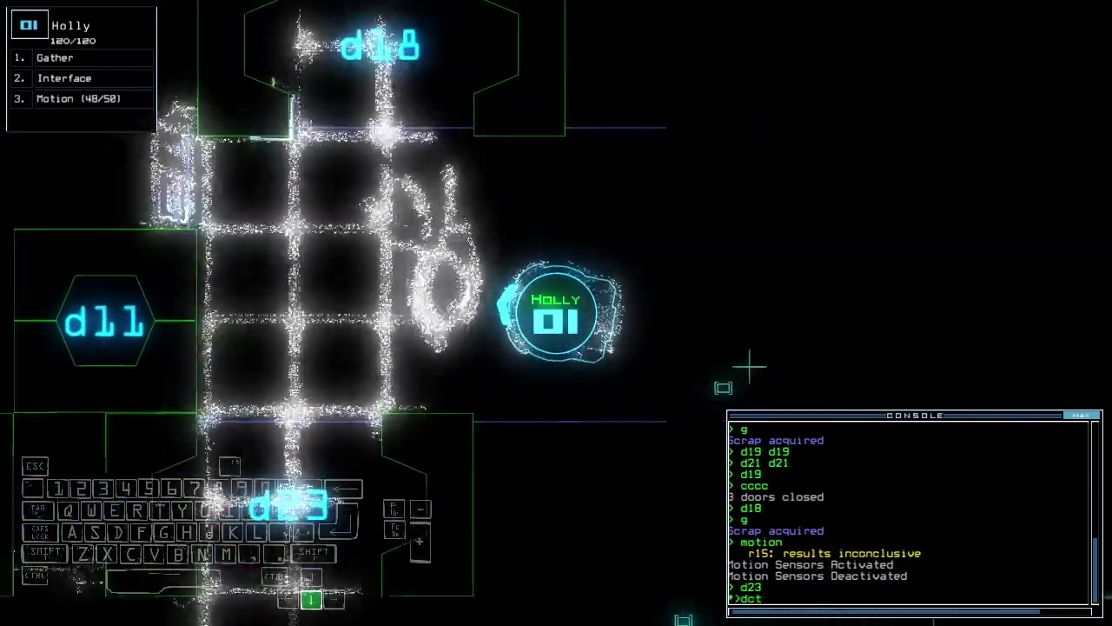
key("Return")
type("df")
key("Return")
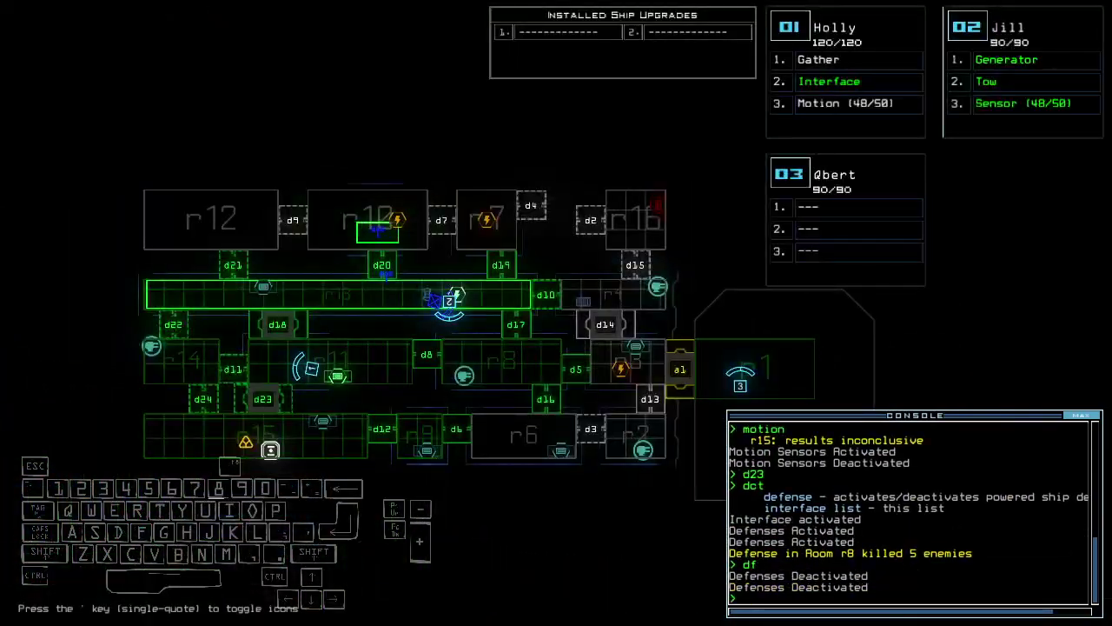
scroll(770, 340, "up", 3)
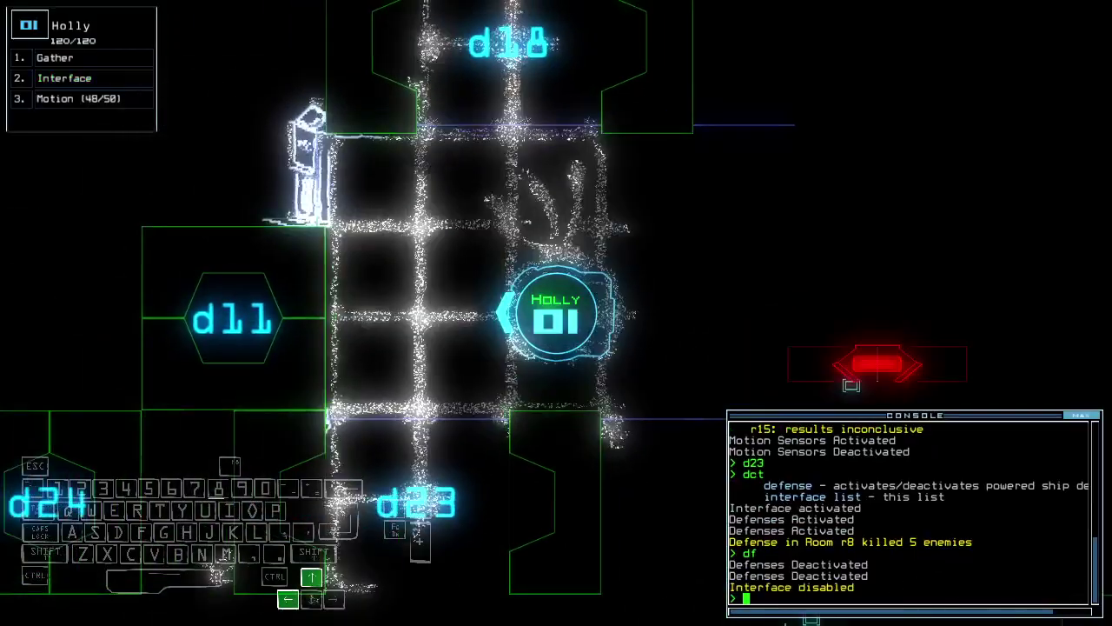
key("Up")
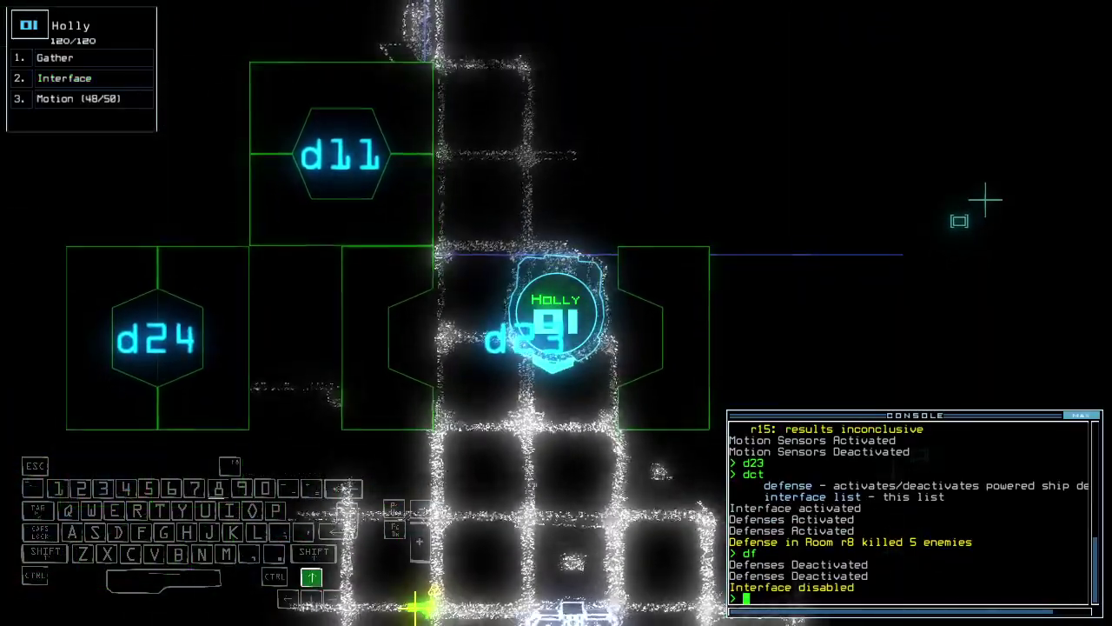
scroll(985, 191, "down", 3)
scroll(985, 191, "up", 3)
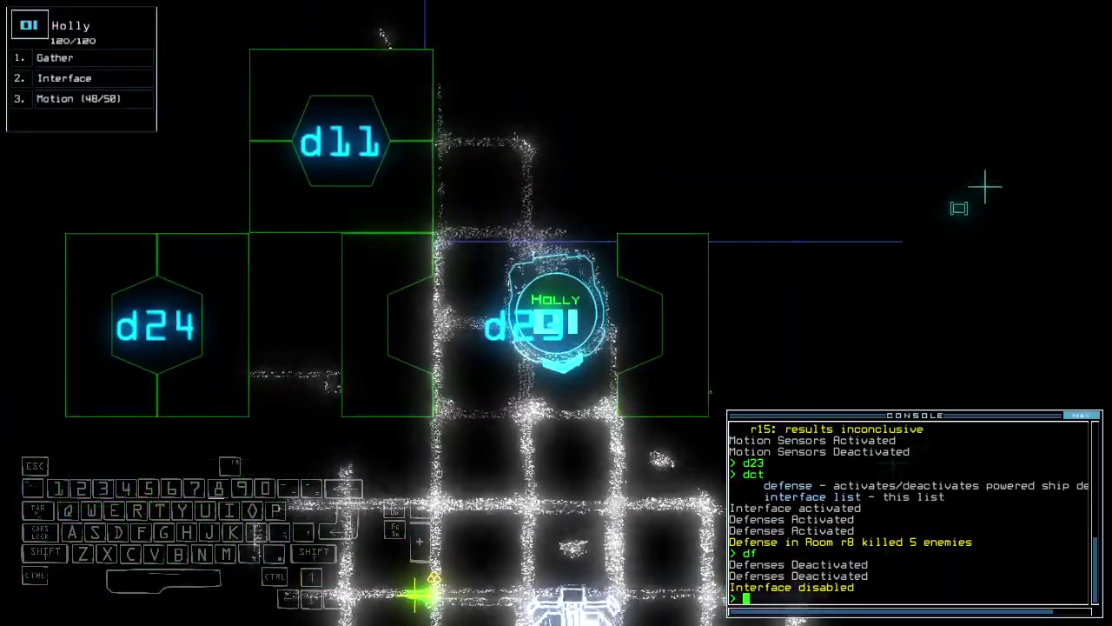
type("g")
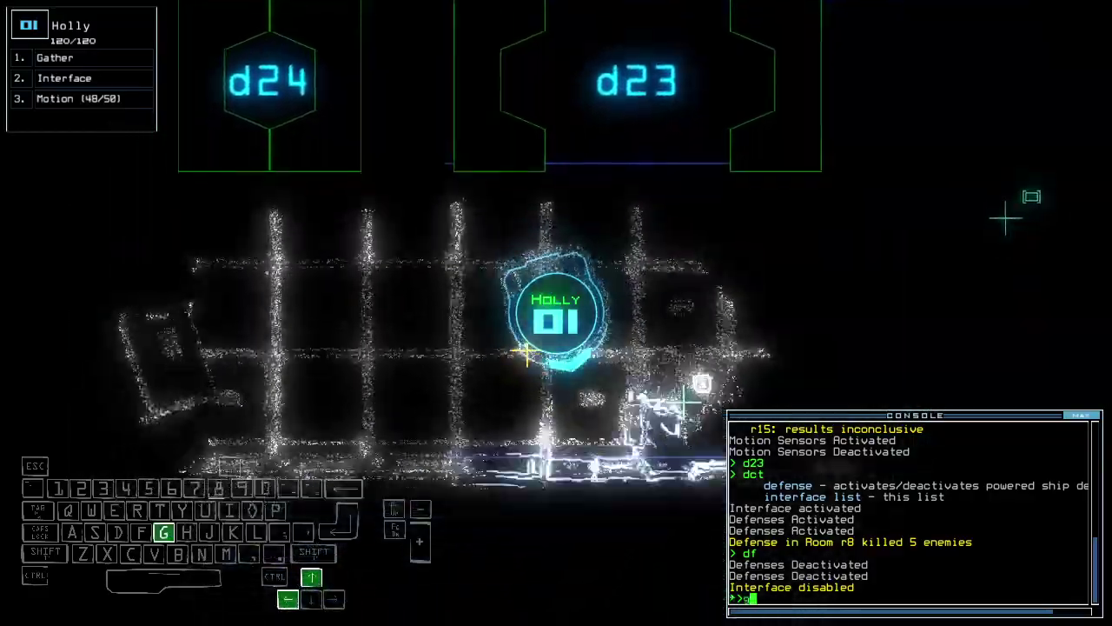
key("Return")
Step: Drive Holly through d23, switch to Jill, and show elapsed mission time with 'te'
key("Right")
scroll(556, 313, "down", 3)
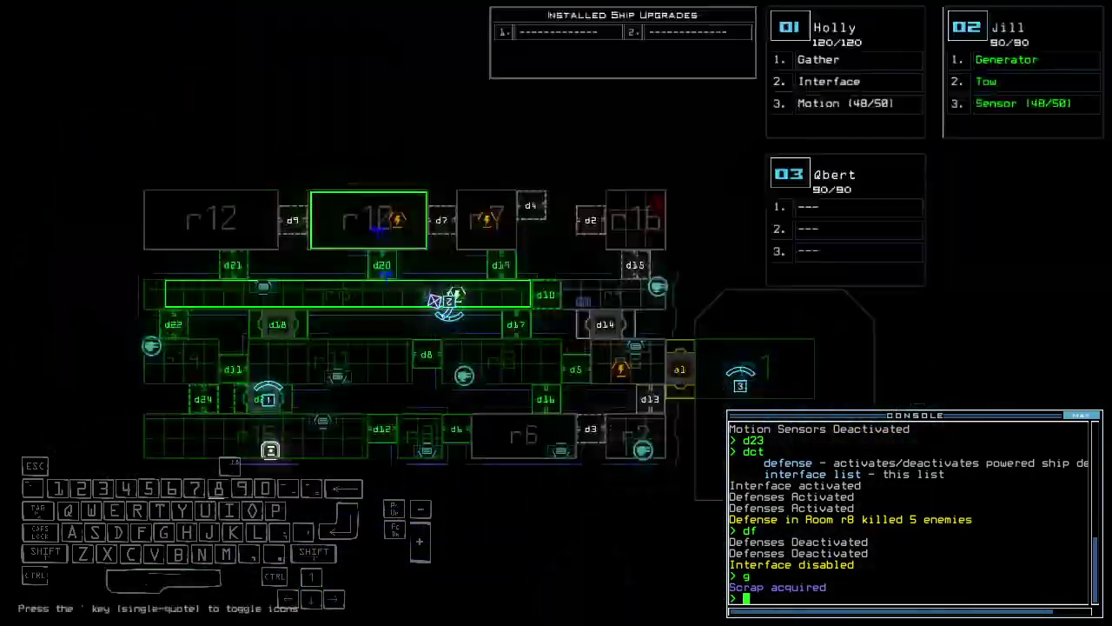
key("2")
scroll(556, 313, "up", 3)
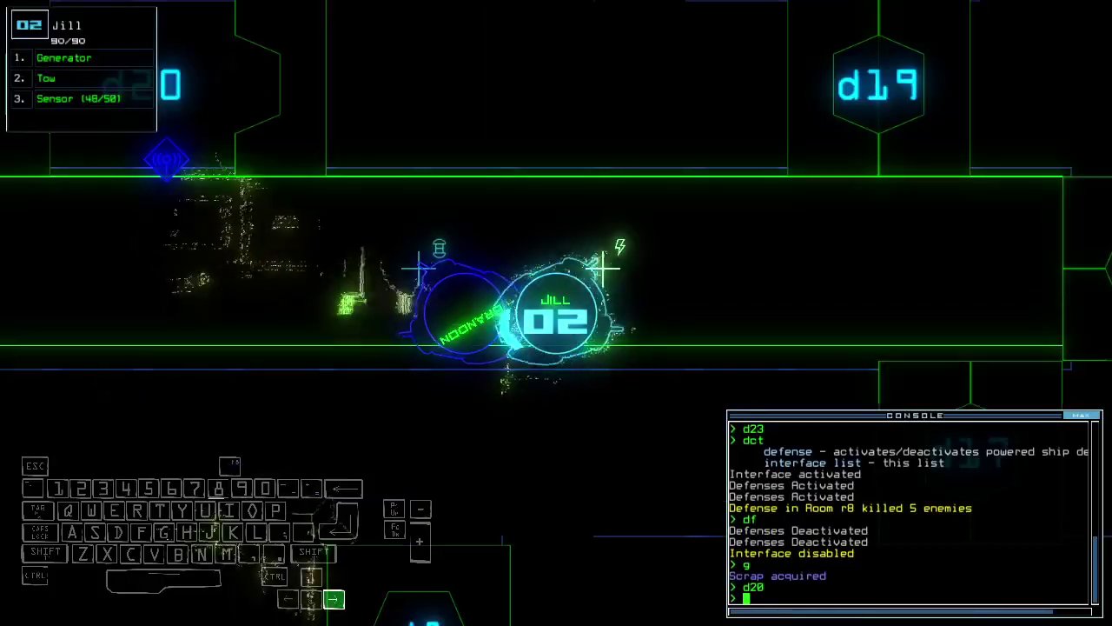
key("Left")
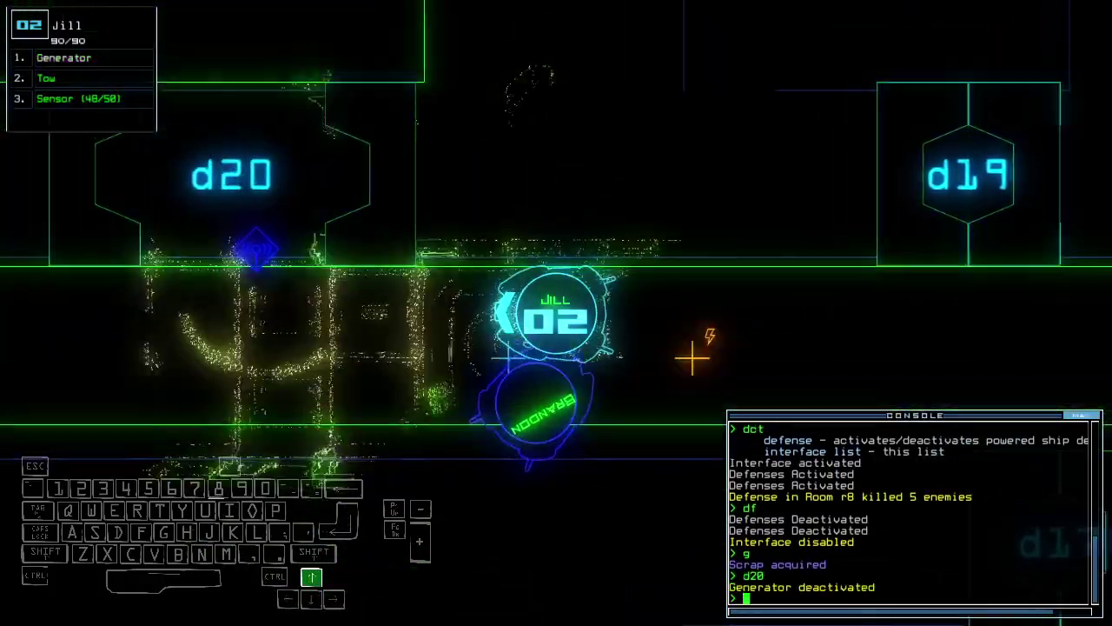
type("te")
key("Return")
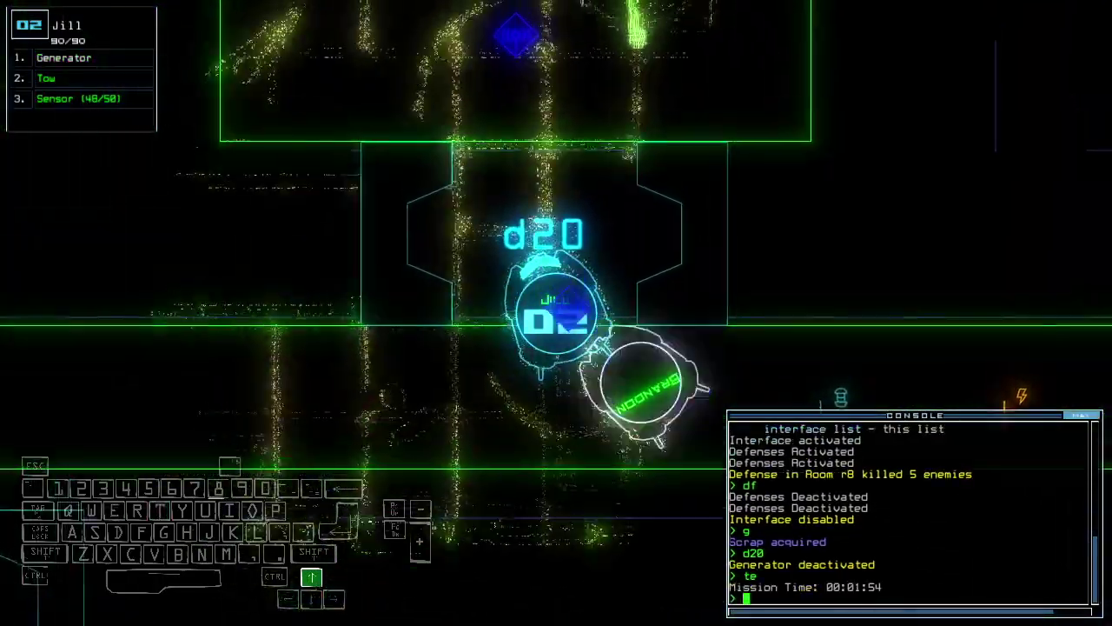
scroll(556, 313, "down", 3)
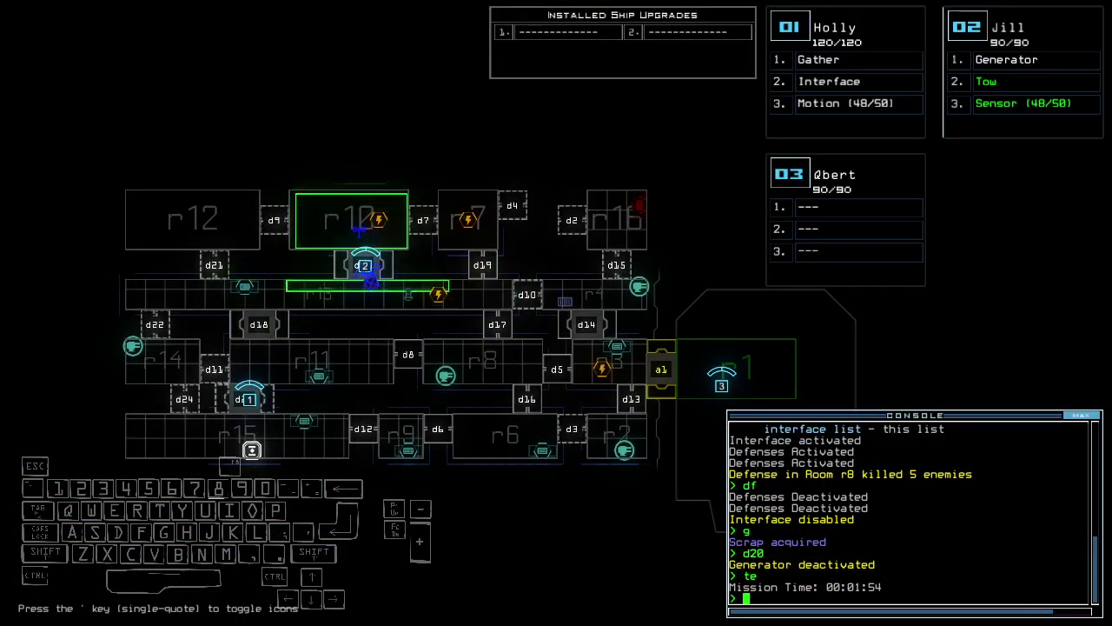
scroll(556, 313, "up", 3)
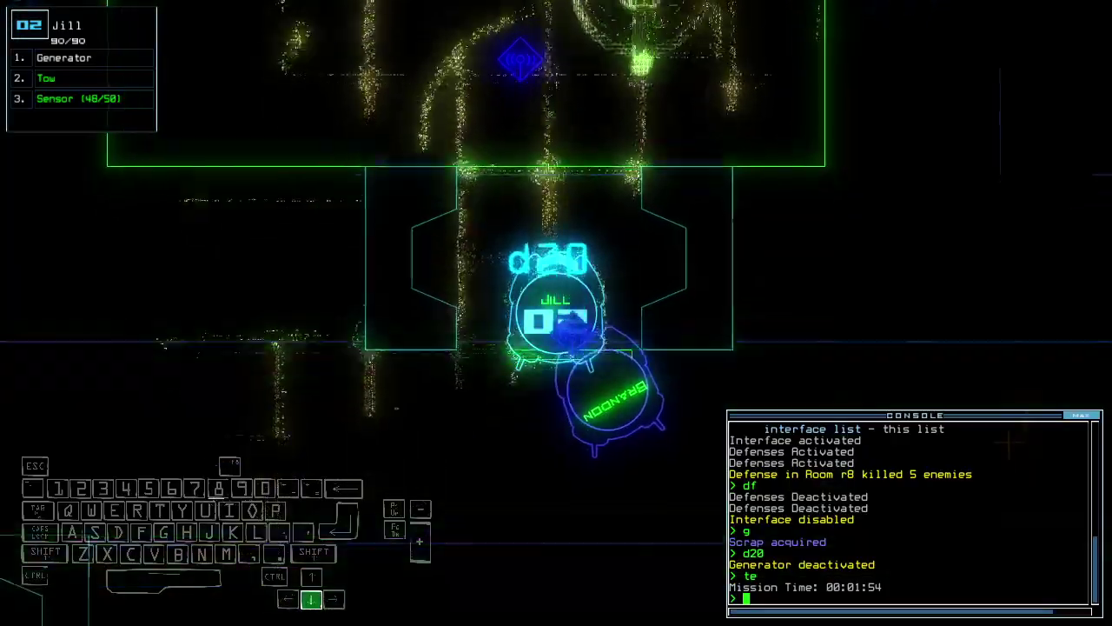
Step: Power the generator with 'g', swap Jill's sensor for Holly's Motion, and drop a sensor
key("1")
key("Up")
type("g")
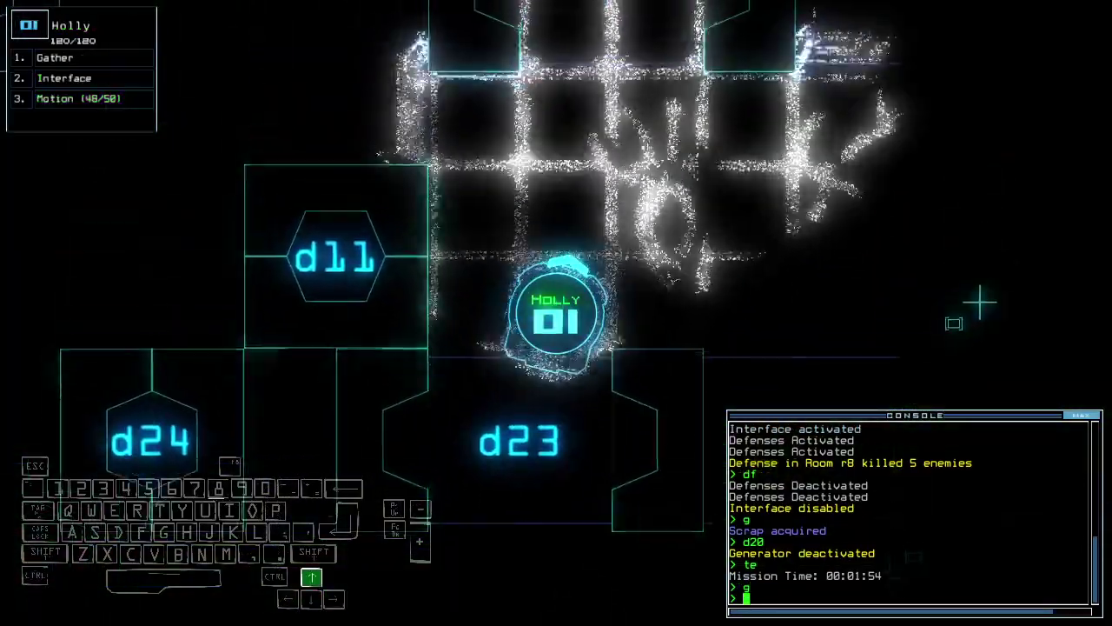
type("swap 2 ")
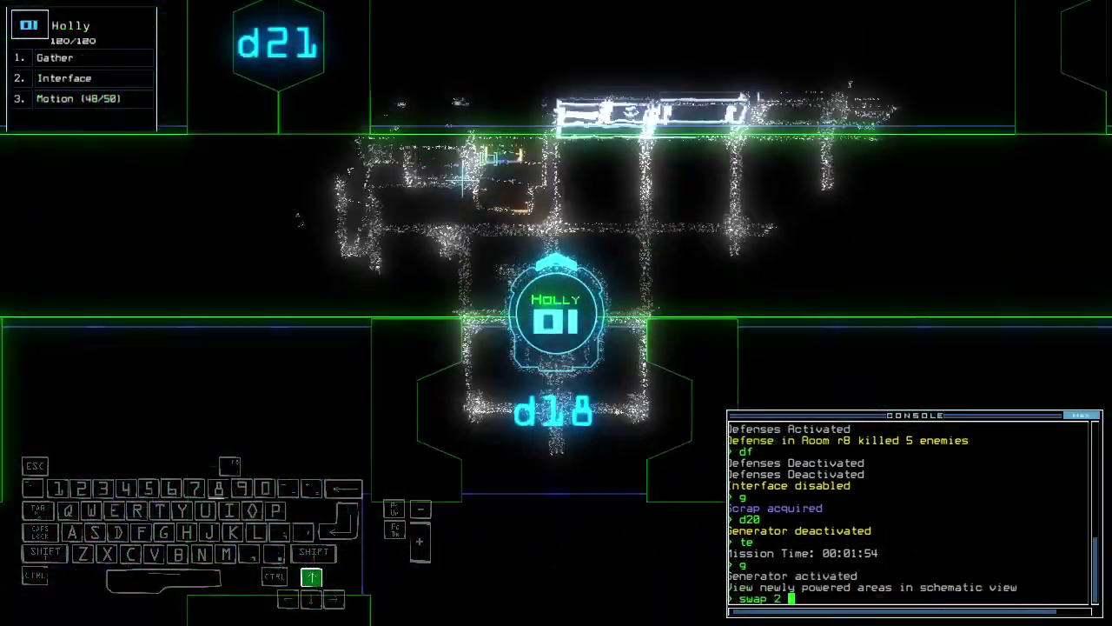
type("mo se")
key("Return")
type("ss")
key("Return")
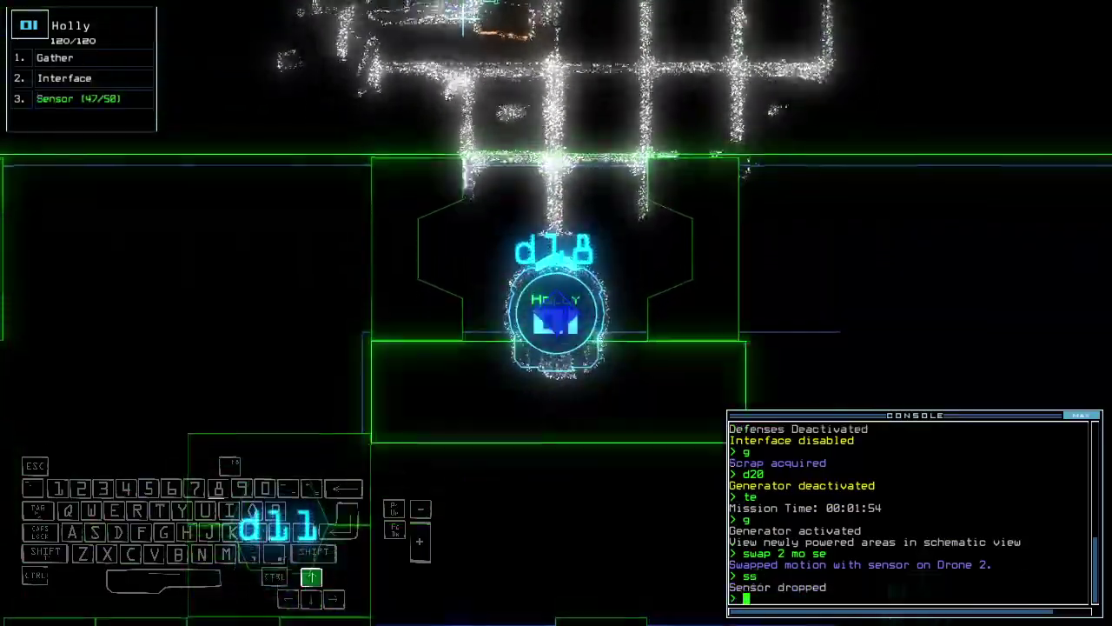
type("d21")
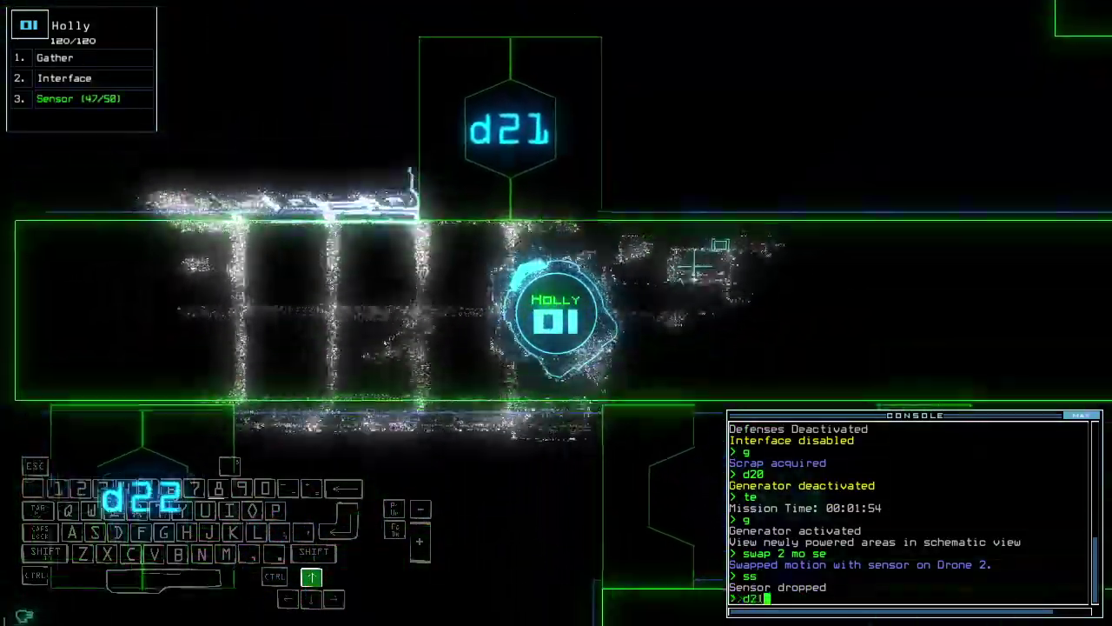
Step: Open d21 and drop another sensor as Holly drives into the room
key("Return")
type("ss")
key("Return")
key("Left")
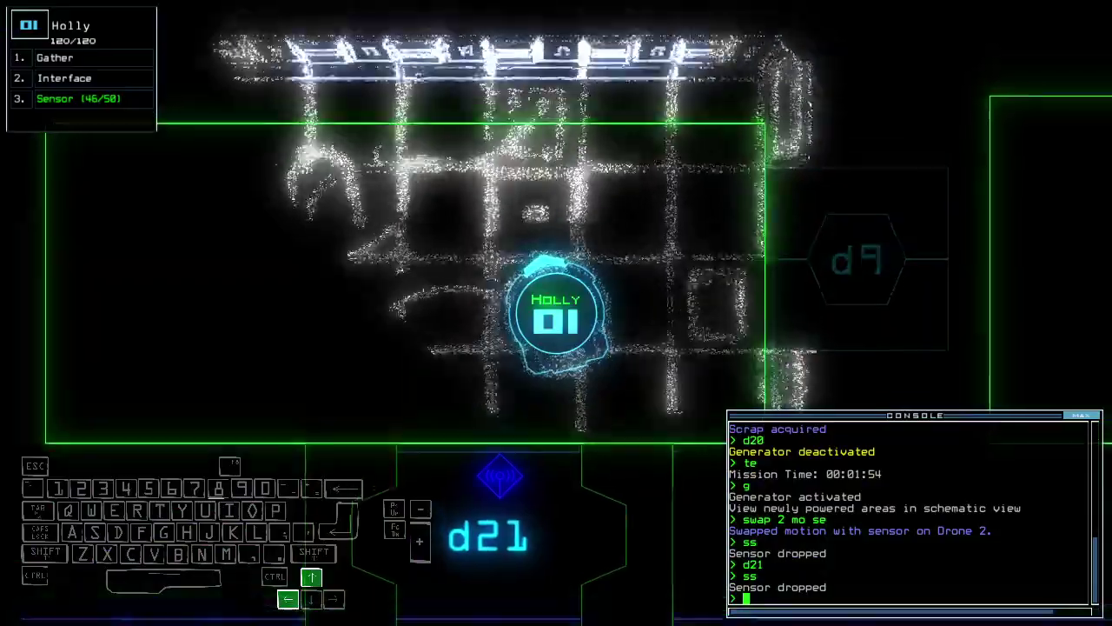
key("Up")
key("Left")
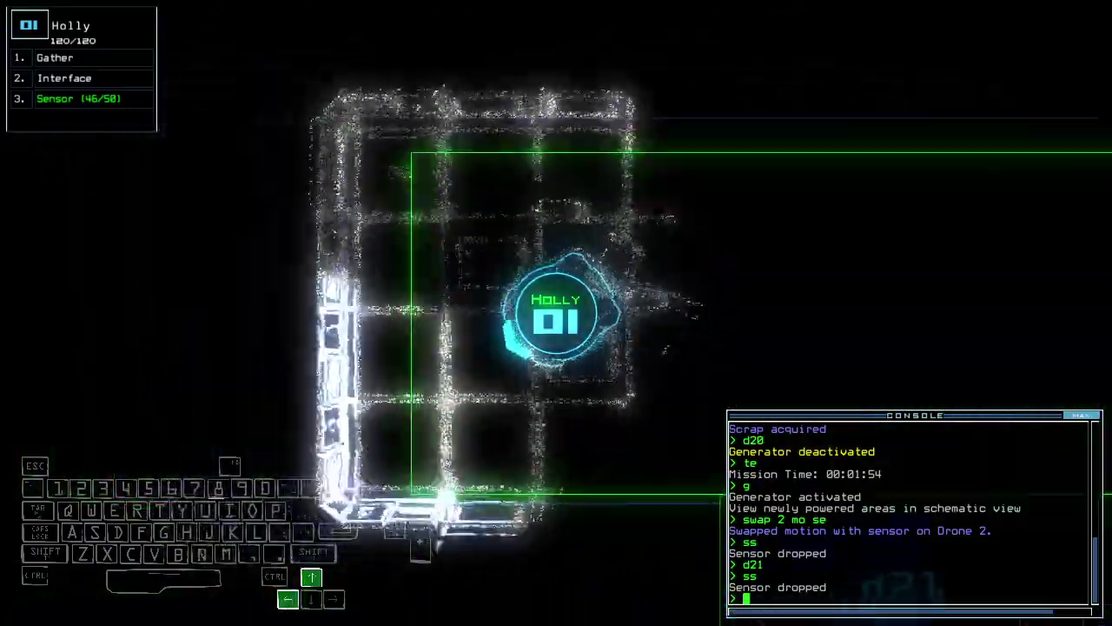
key("Tab")
key("Tab")
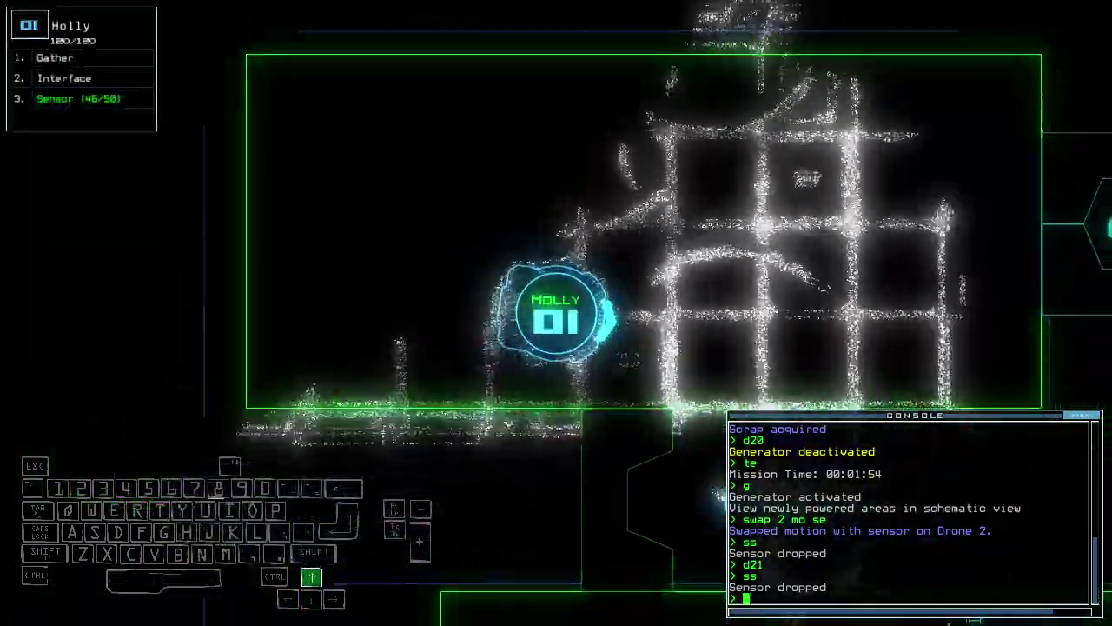
key("Left")
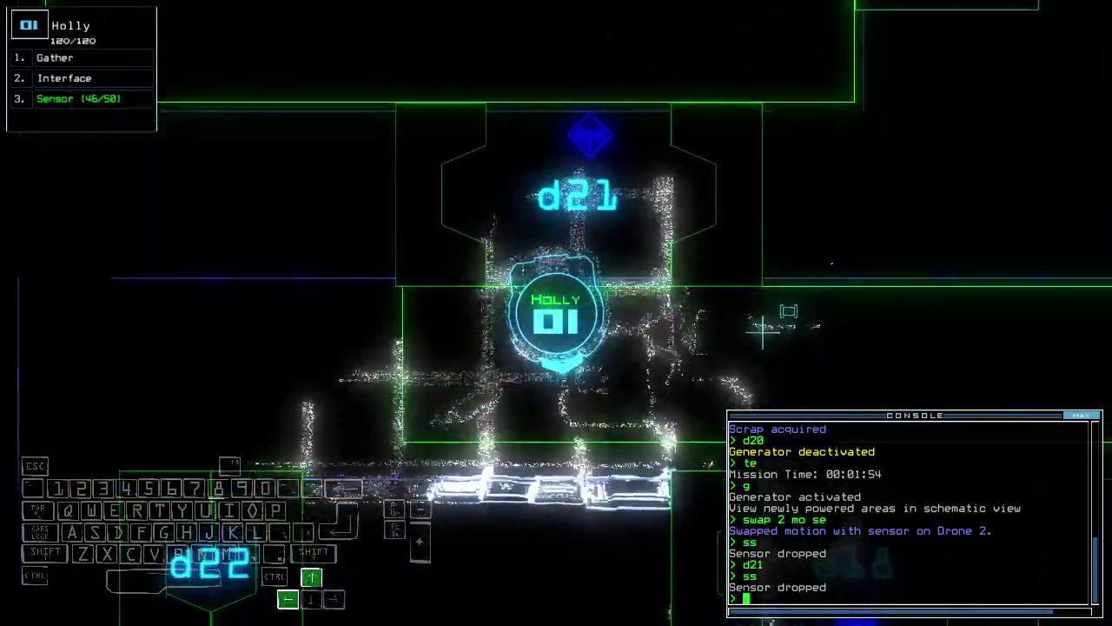
type("cccc")
Step: Close four doors with 'cccc' and toggle door d10
key("Return")
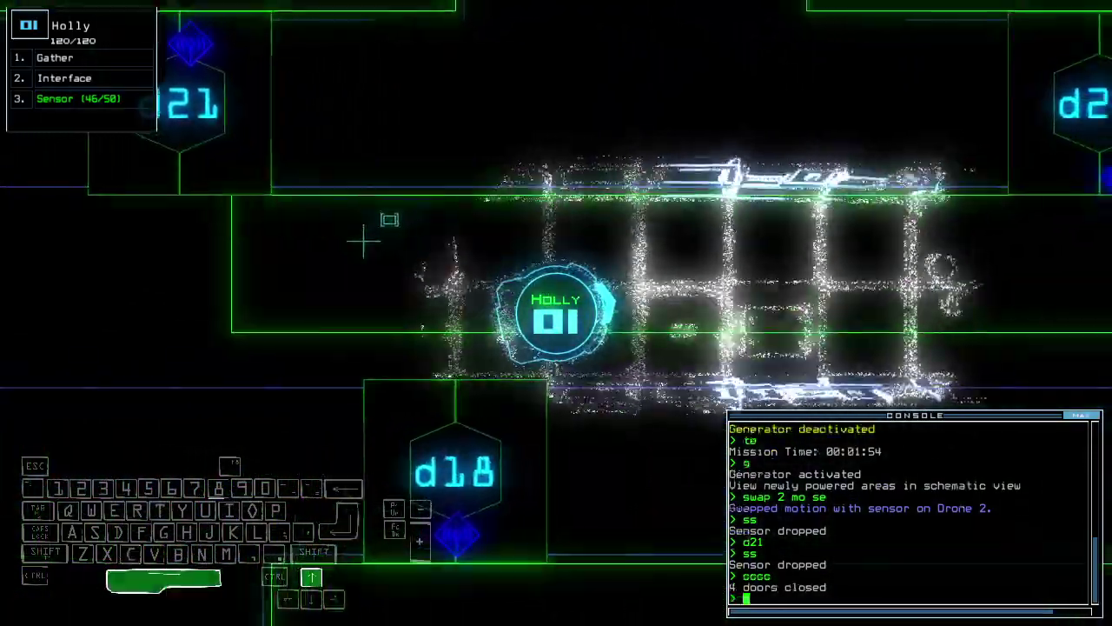
key("Tab")
type("d10")
key("Return")
type("back 1")
Step: Send Holly back to r1, drive Jill past d10 and d14, and restart the generator
key("Return")
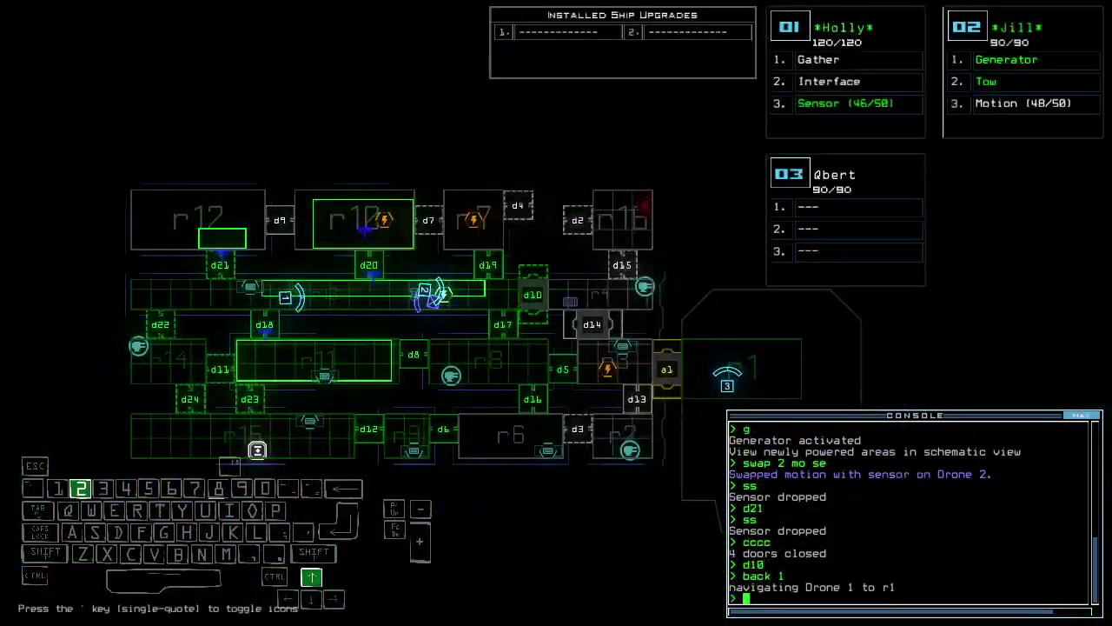
key("Tab")
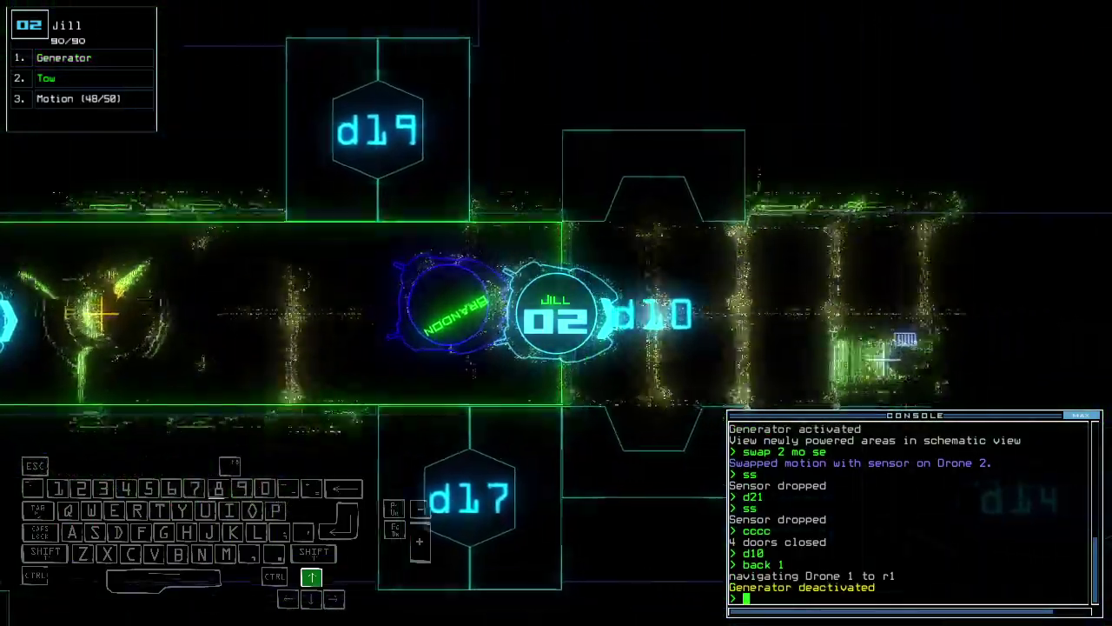
key("Right")
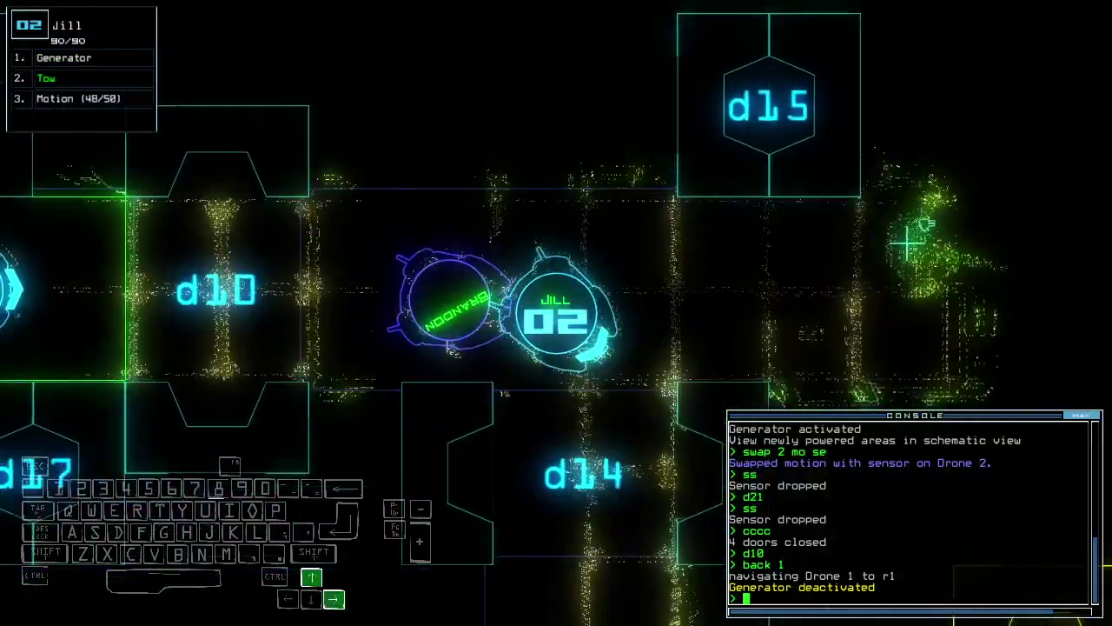
key("Up")
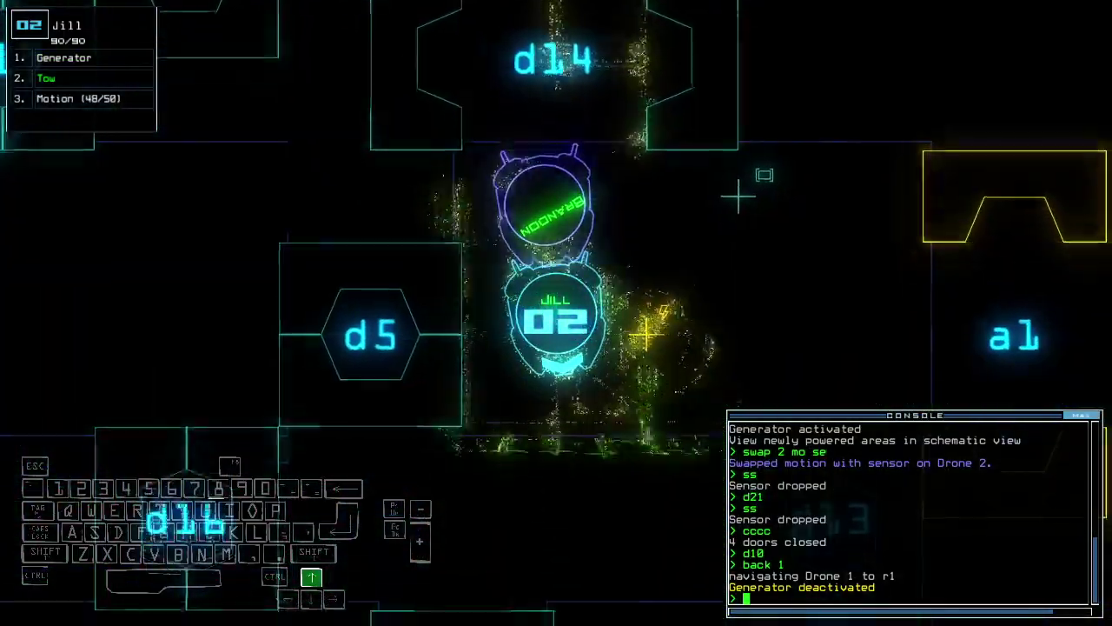
type("g")
key("Return")
Step: Switch to Holly and open doors d15 and d2 ahead of her
key("Tab")
type("1d")
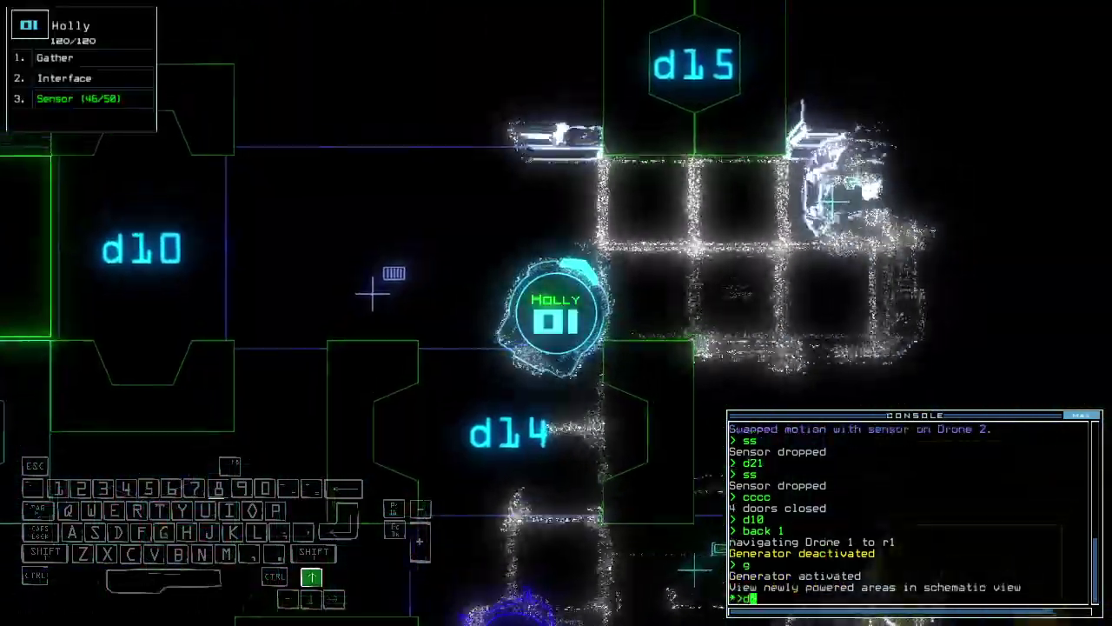
type("15")
key("Return")
type("d")
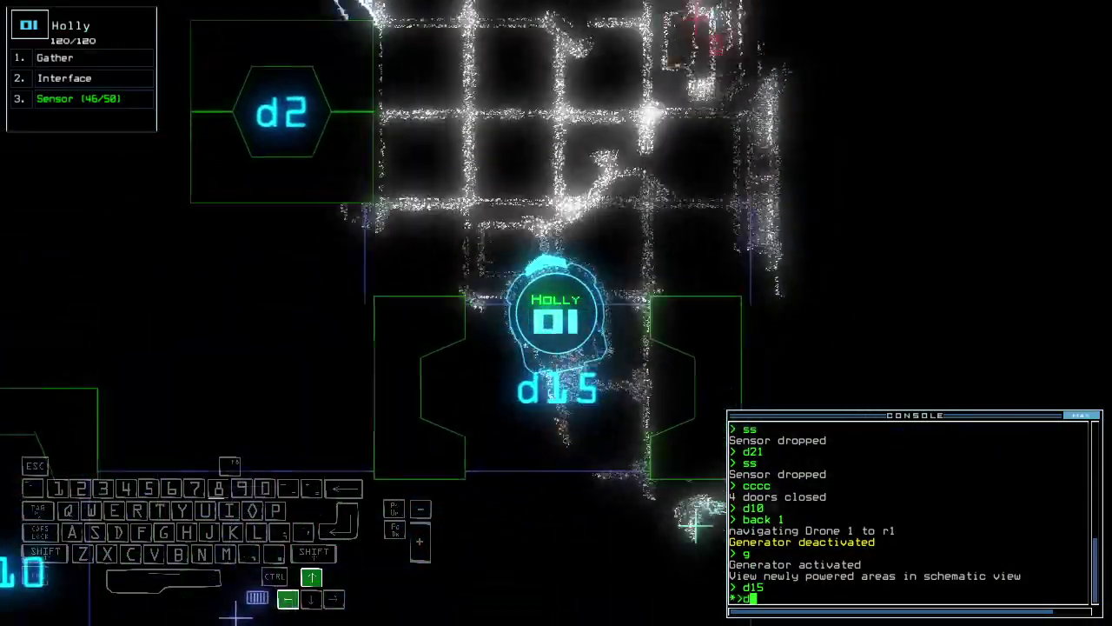
type("2")
key("Return")
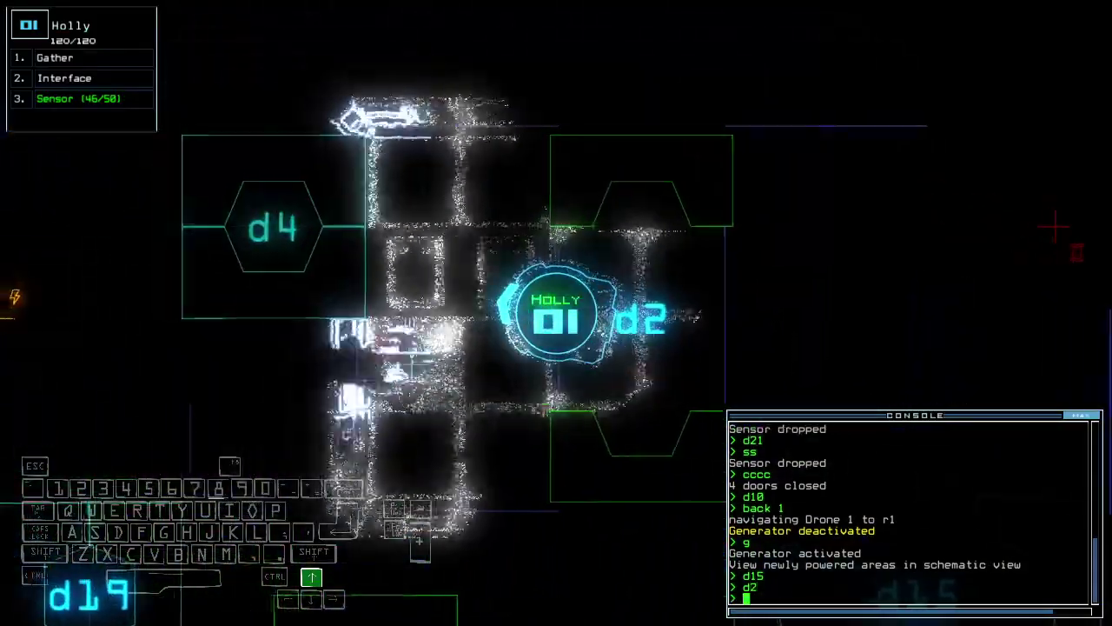
Step: Check the full ship map, then drive Holly forward past d2 and d15
key("Tab")
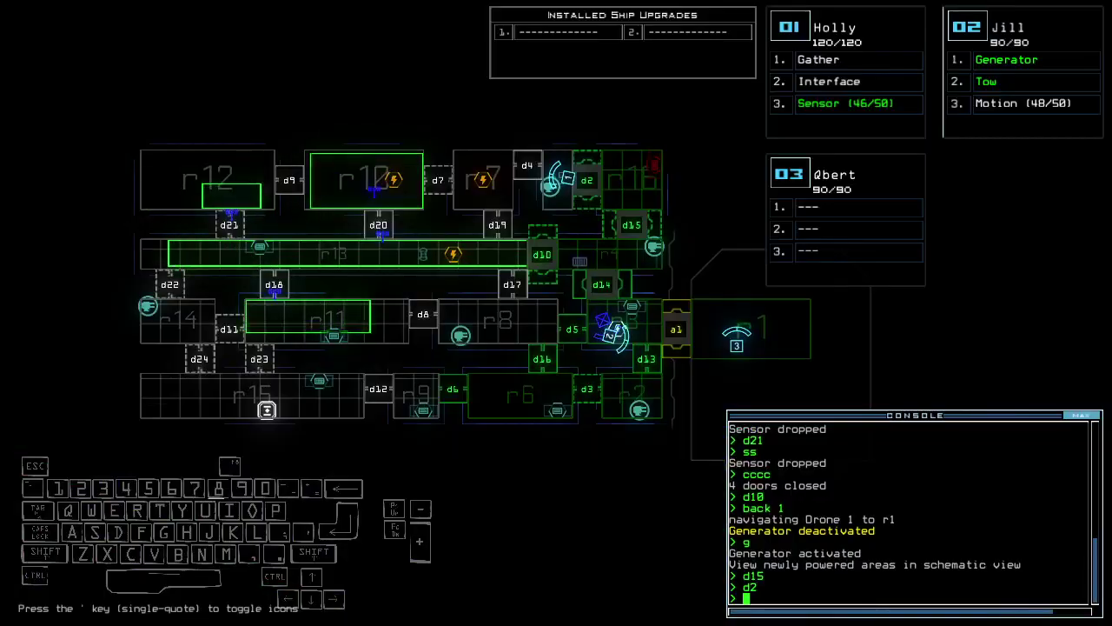
key("Tab")
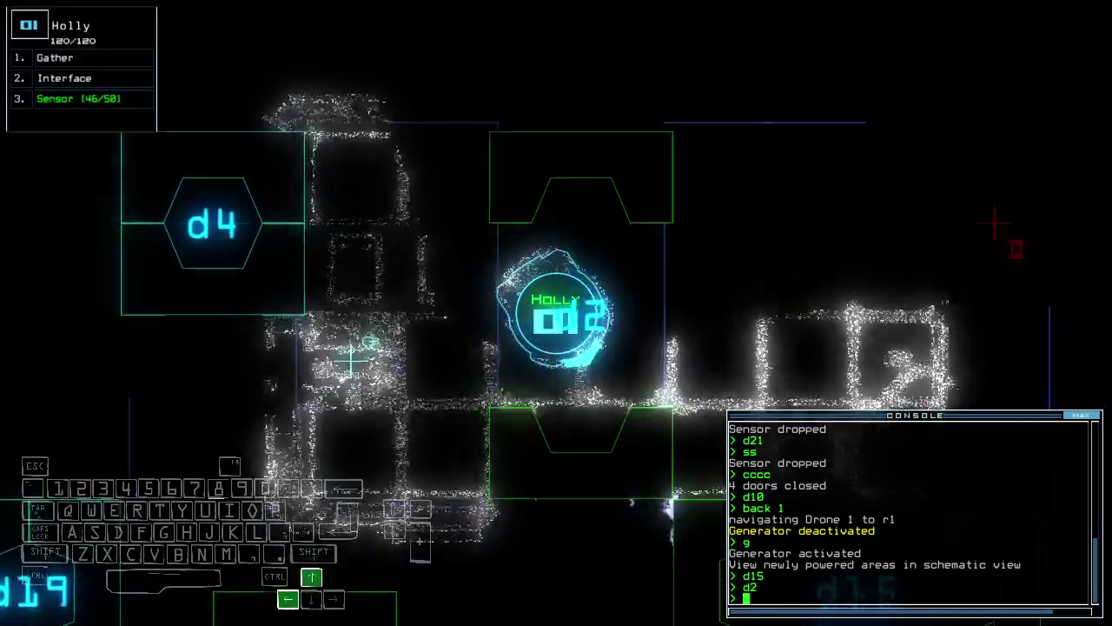
key("Up")
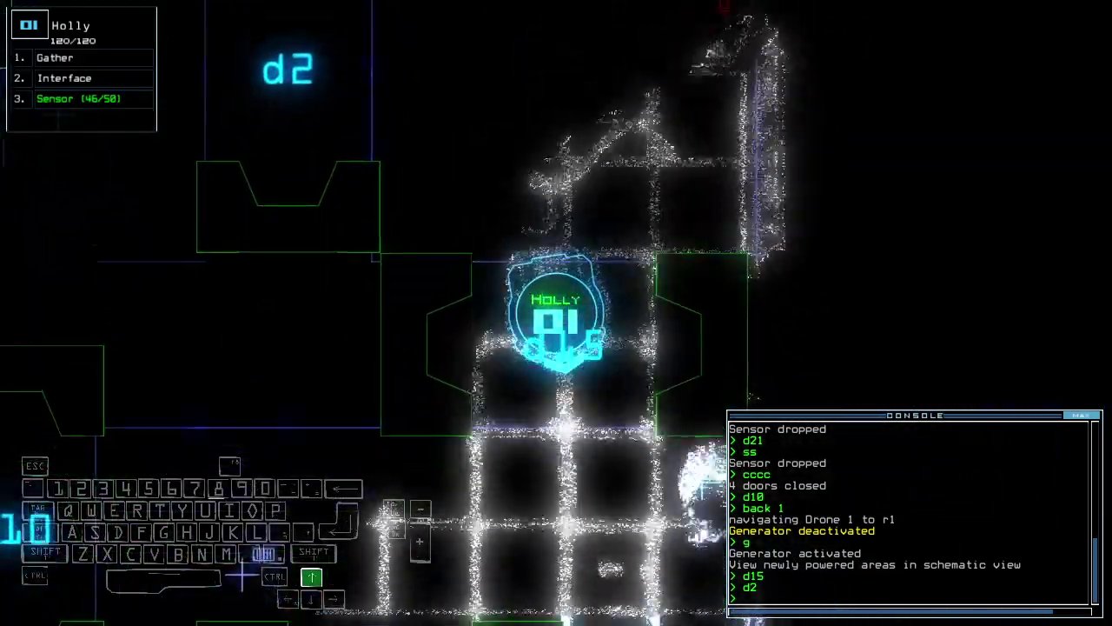
key("Right")
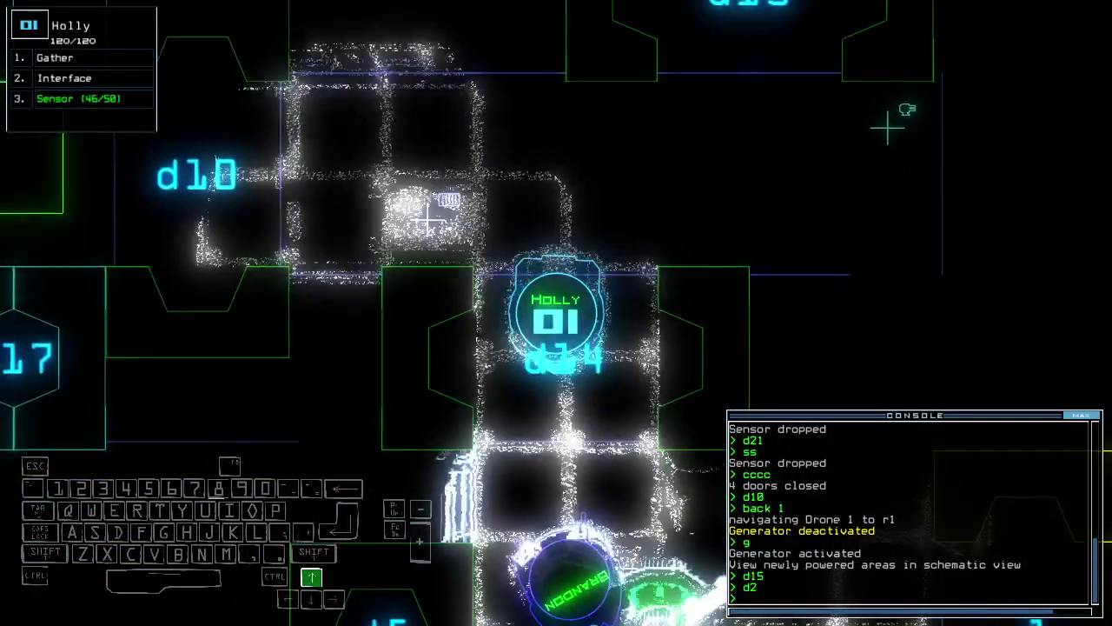
type("cccc")
Step: Close the doors, send both drones to r1, end the mission, and dismiss the score
key("Return")
type("end")
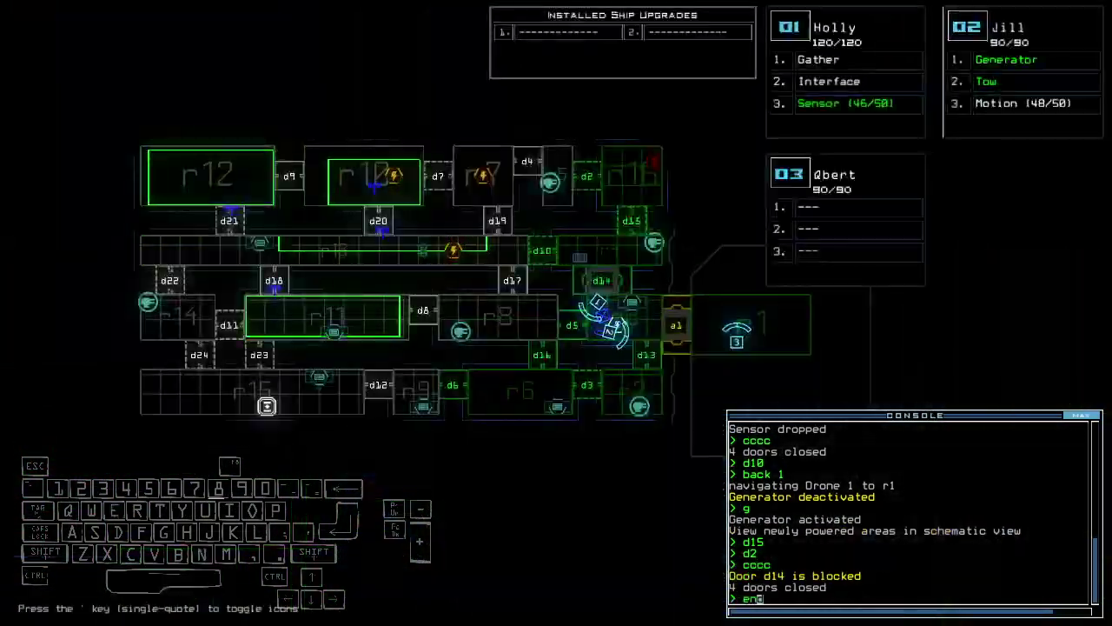
key("Return")
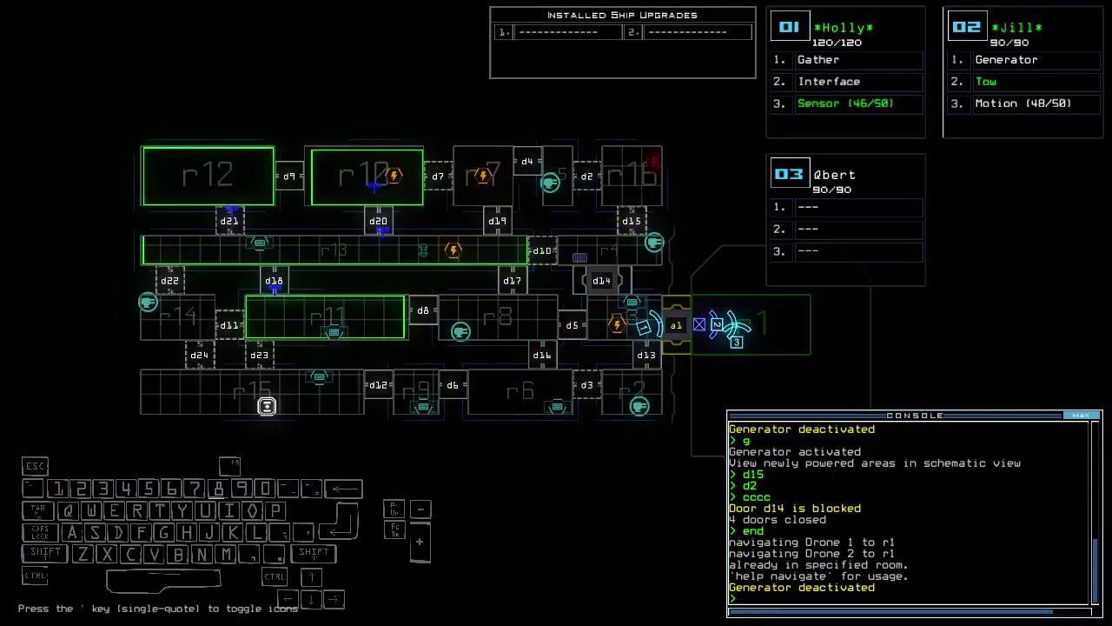
type("oot")
key("Return")
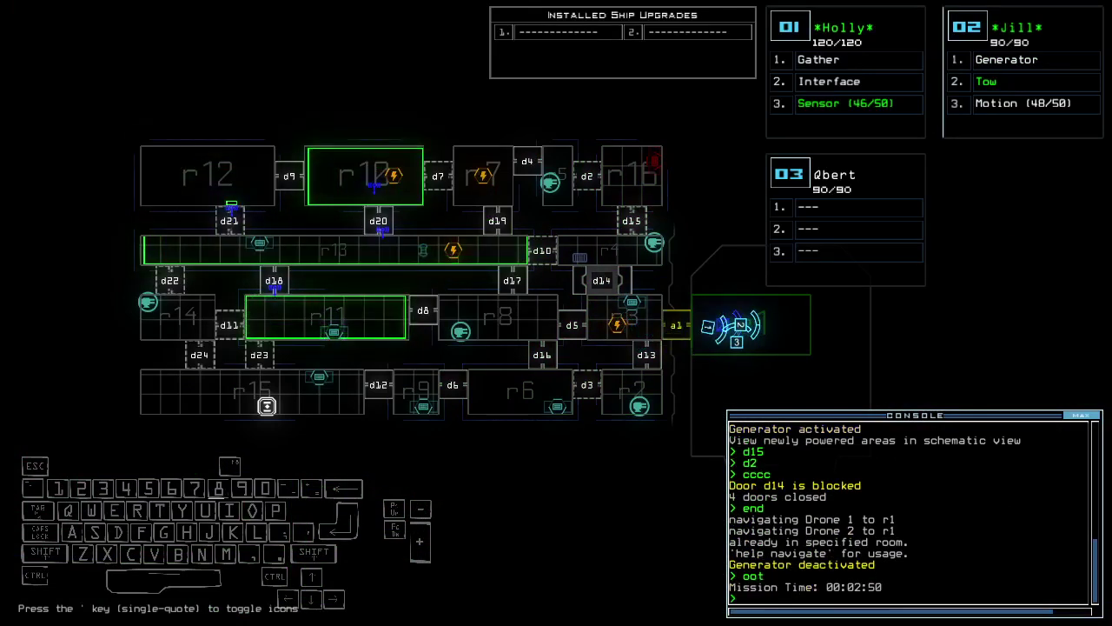
key("o")
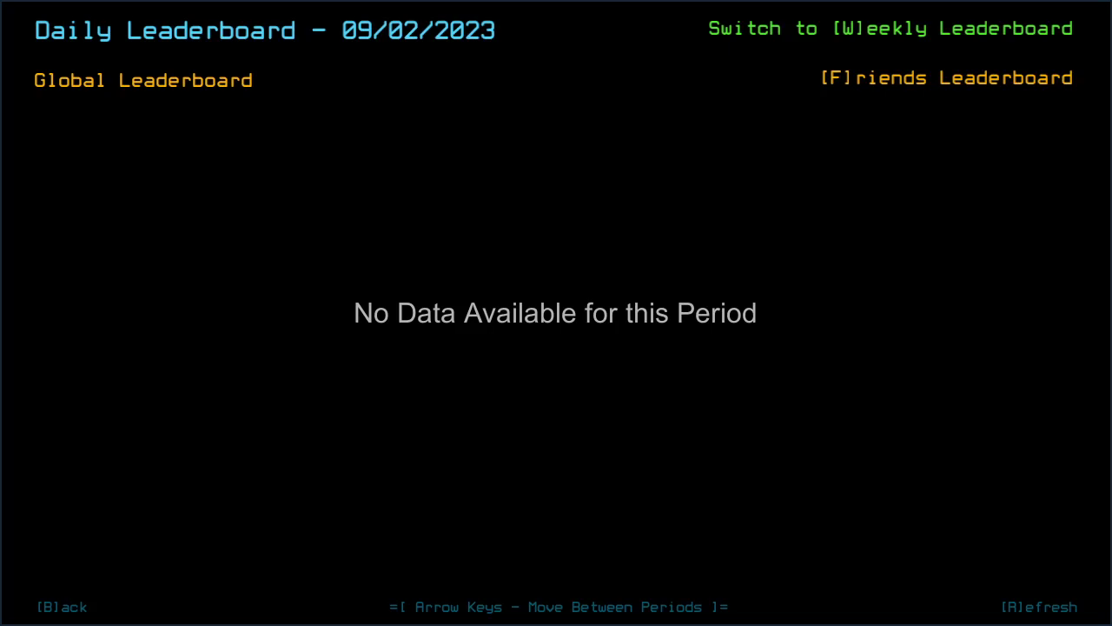
Step: Go back to the Challenge Launcher showing score 1445 and reopen the Daily Leaderboard
key("b")
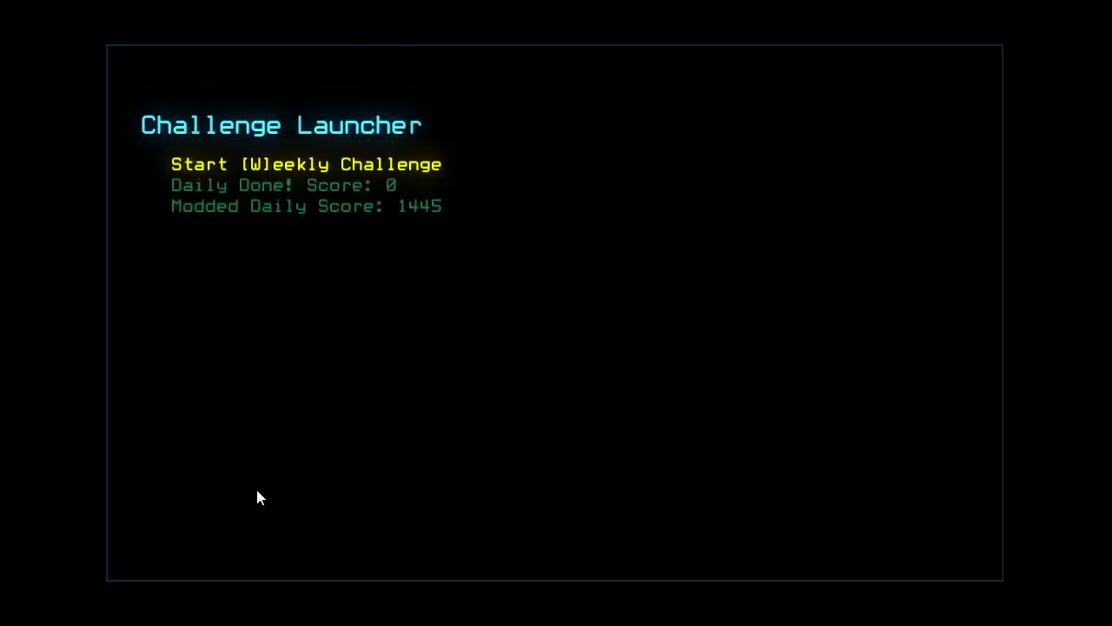
key("l")
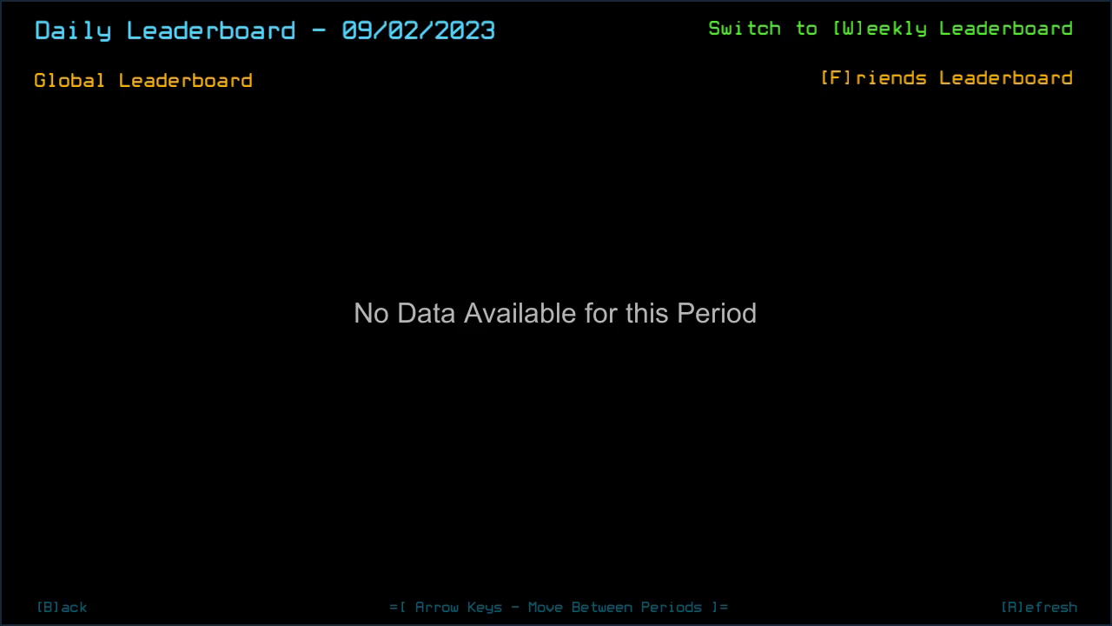